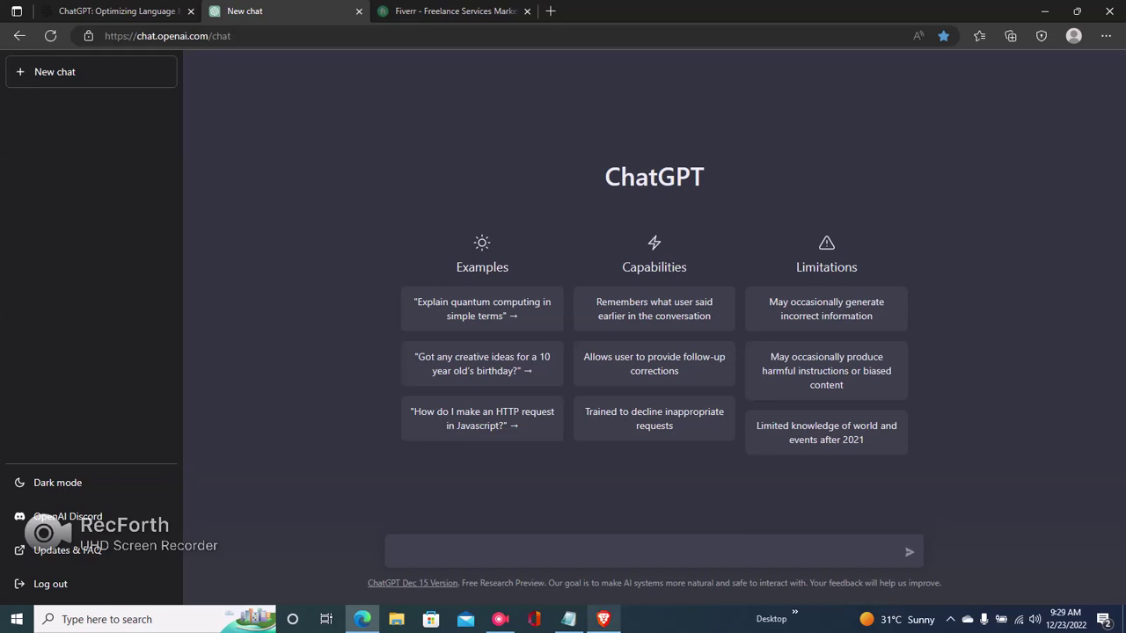
- Switch to the Notepad outline and highlight the heading "GRAB ATTENTION & MENTION THE PAINPOINT"
{"action": "left_click", "coordinate": [569, 619]}
{"action": "left_click", "coordinate": [84, 243]}
{"action": "key", "text": "Return"}
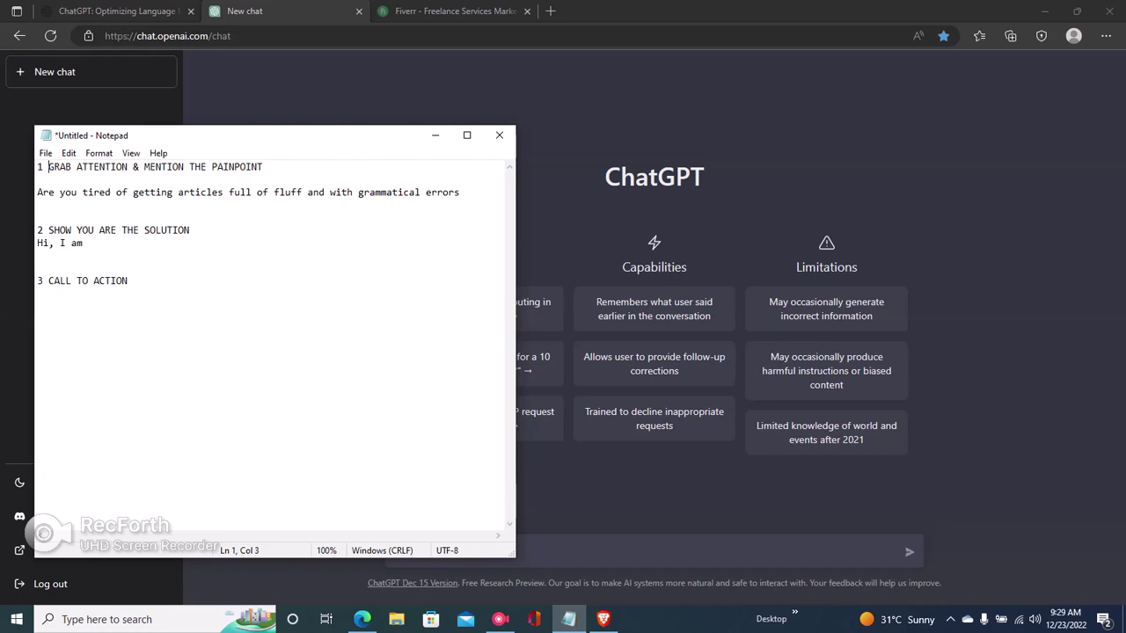
{"action": "key", "text": "ctrl+Home"}
{"action": "key", "text": "Right"}
{"action": "key", "text": "Right"}
{"action": "key", "text": "shift+Down"}
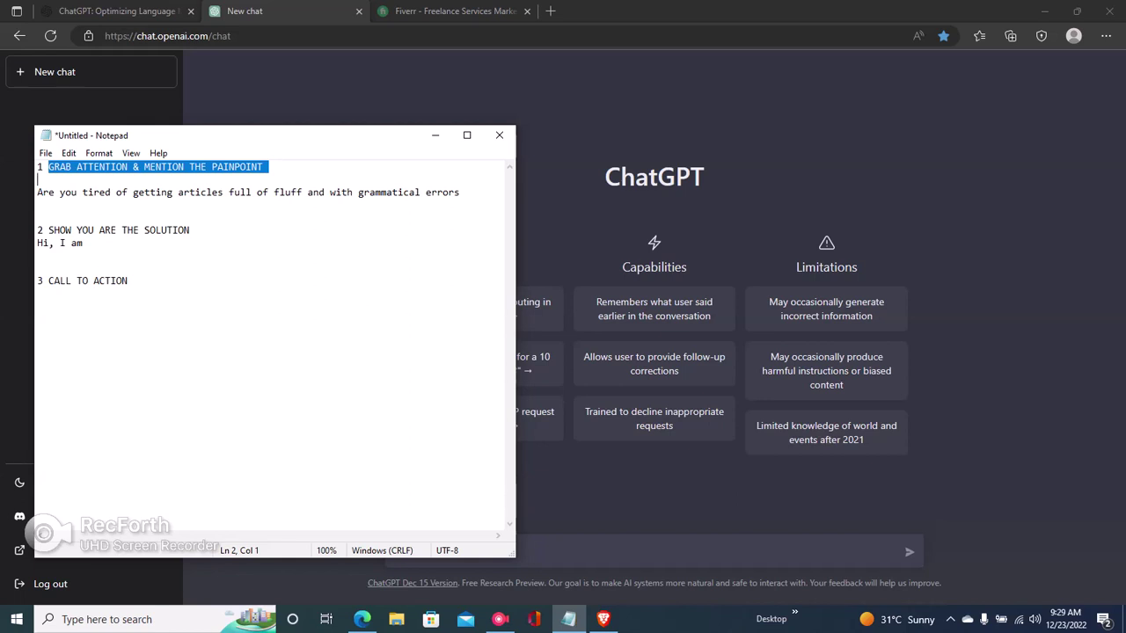
- Highlight the whole line "2 SHOW YOU ARE THE SOLUTION" in the outline
{"action": "left_click", "coordinate": [190, 230]}
{"action": "key", "text": "shift+Left"}
{"action": "key", "text": "shift+Left"}
{"action": "key", "text": "shift+Left"}
{"action": "key", "text": "shift+Left"}
{"action": "key", "text": "shift+Left"}
{"action": "key", "text": "shift+Left"}
{"action": "key", "text": "shift+Left"}
{"action": "key", "text": "shift+Left"}
{"action": "key", "text": "shift+Left"}
{"action": "key", "text": "shift+Left"}
{"action": "key", "text": "shift+Left"}
{"action": "key", "text": "shift+Left"}
{"action": "key", "text": "shift+Left"}
{"action": "key", "text": "shift+Left"}
{"action": "key", "text": "shift+Left"}
{"action": "key", "text": "shift+Left"}
{"action": "key", "text": "shift+Left"}
{"action": "key", "text": "shift+Left"}
{"action": "key", "text": "shift+Left"}
{"action": "key", "text": "shift+Left"}
{"action": "key", "text": "shift+Left"}
{"action": "key", "text": "shift+Left"}
{"action": "key", "text": "shift+Left"}
{"action": "key", "text": "shift+Left"}
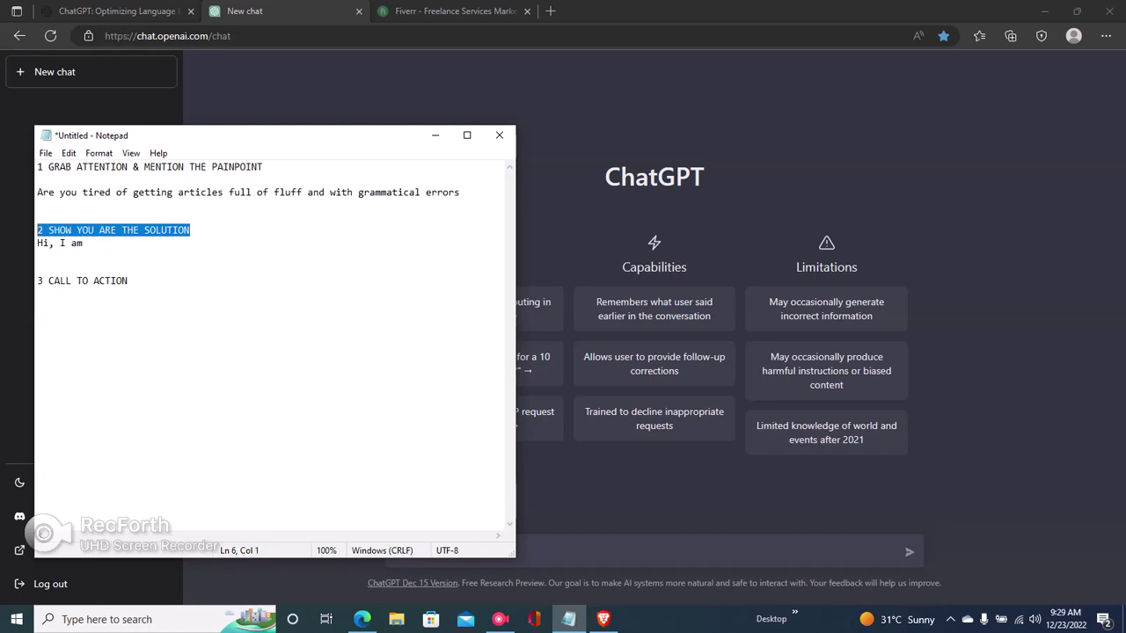
- Highlight the whole line "3 CALL TO ACTION" in the outline
{"action": "left_click", "coordinate": [128, 280]}
{"action": "key", "text": "shift+Left"}
{"action": "key", "text": "shift+Left"}
{"action": "key", "text": "shift+Left"}
{"action": "key", "text": "shift+Left"}
{"action": "key", "text": "shift+Left"}
{"action": "key", "text": "shift+Left"}
{"action": "key", "text": "Right"}
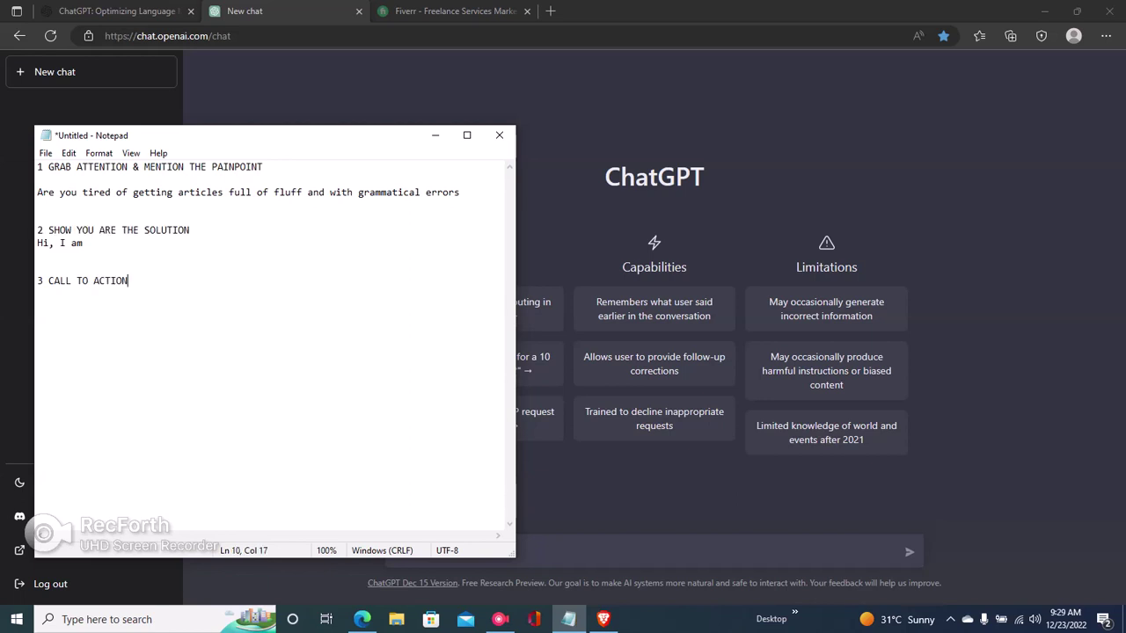
{"action": "key", "text": "shift+Left"}
{"action": "key", "text": "shift+Left"}
{"action": "key", "text": "shift+Left"}
{"action": "key", "text": "shift+Left"}
{"action": "key", "text": "shift+Left"}
{"action": "key", "text": "shift+Left"}
{"action": "key", "text": "shift+Left"}
{"action": "key", "text": "shift+Left"}
{"action": "key", "text": "shift+Left"}
{"action": "key", "text": "shift+Left"}
{"action": "key", "text": "shift+Left"}
{"action": "key", "text": "shift+Left"}
{"action": "key", "text": "shift+Left"}
{"action": "key", "text": "shift+Left"}
{"action": "key", "text": "shift+Left"}
{"action": "key", "text": "shift+Left"}
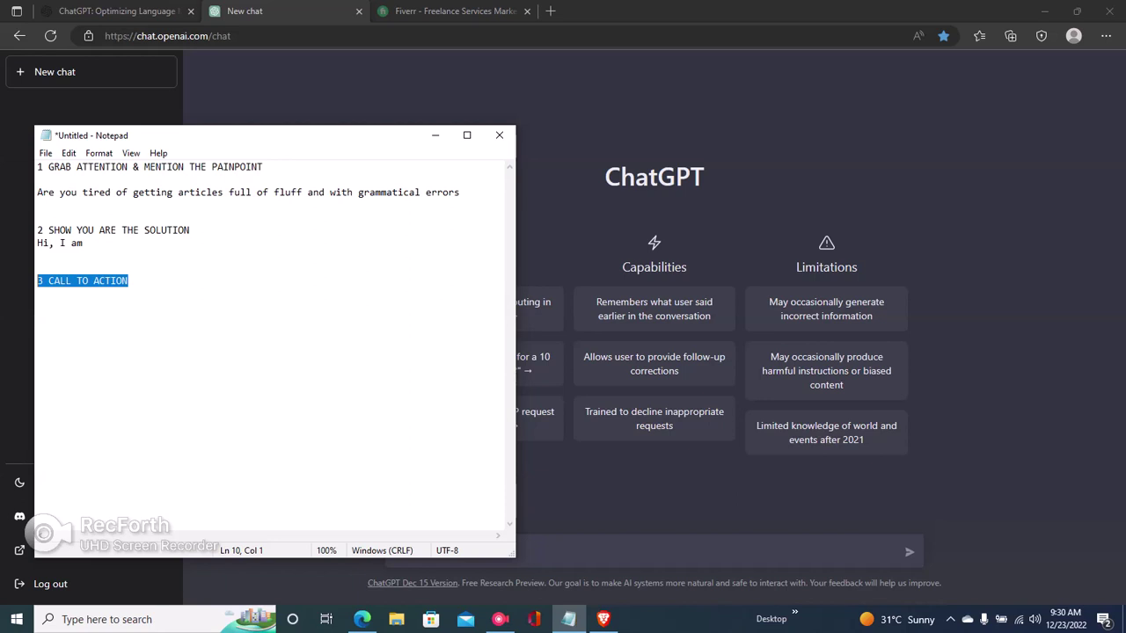
- Switch to ChatGPT and submit the prompt "write an attention-grabbing fiverr gig description headline"
{"action": "key", "text": "alt+Tab"}
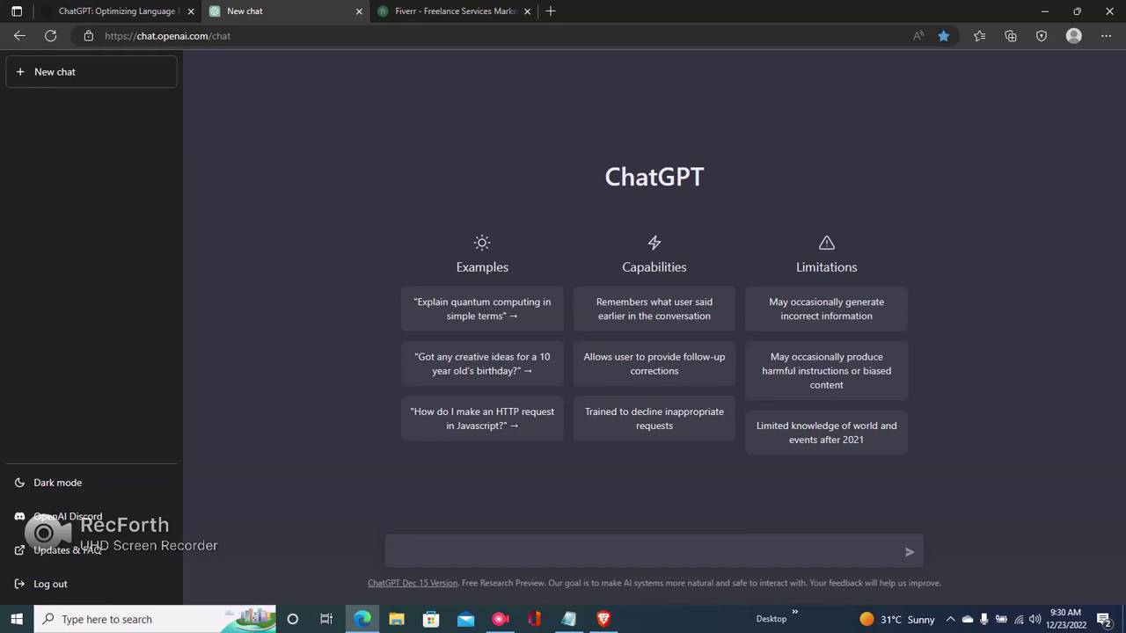
{"action": "type", "text": "write an"}
{"action": "type", "text": "attention-grabbi"}
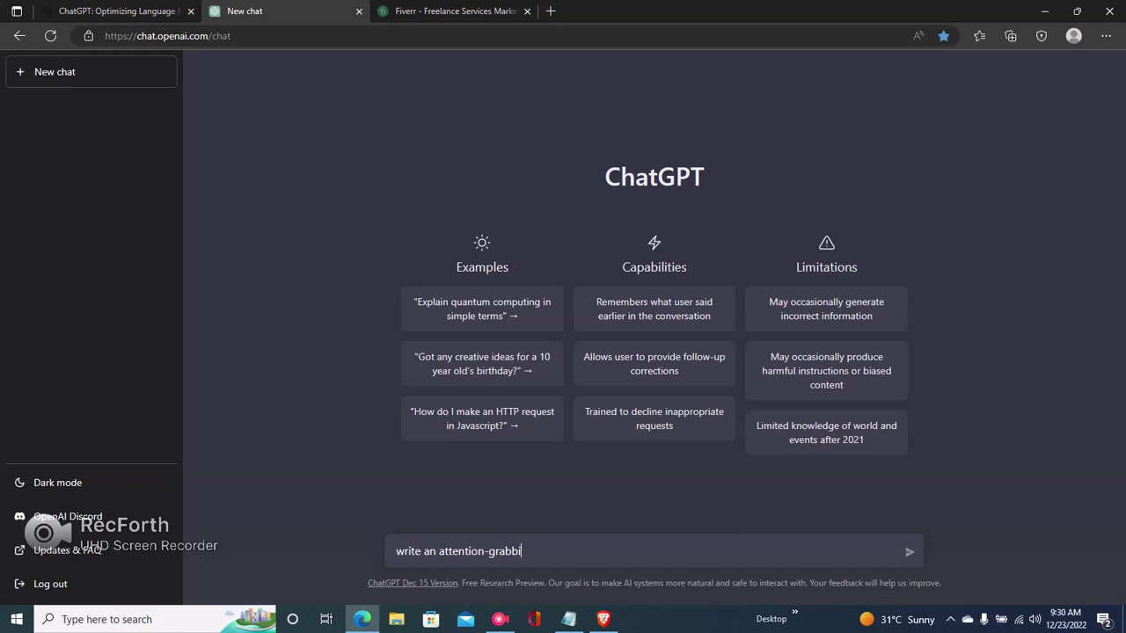
{"action": "type", "text": "ng fiverr gig descript"}
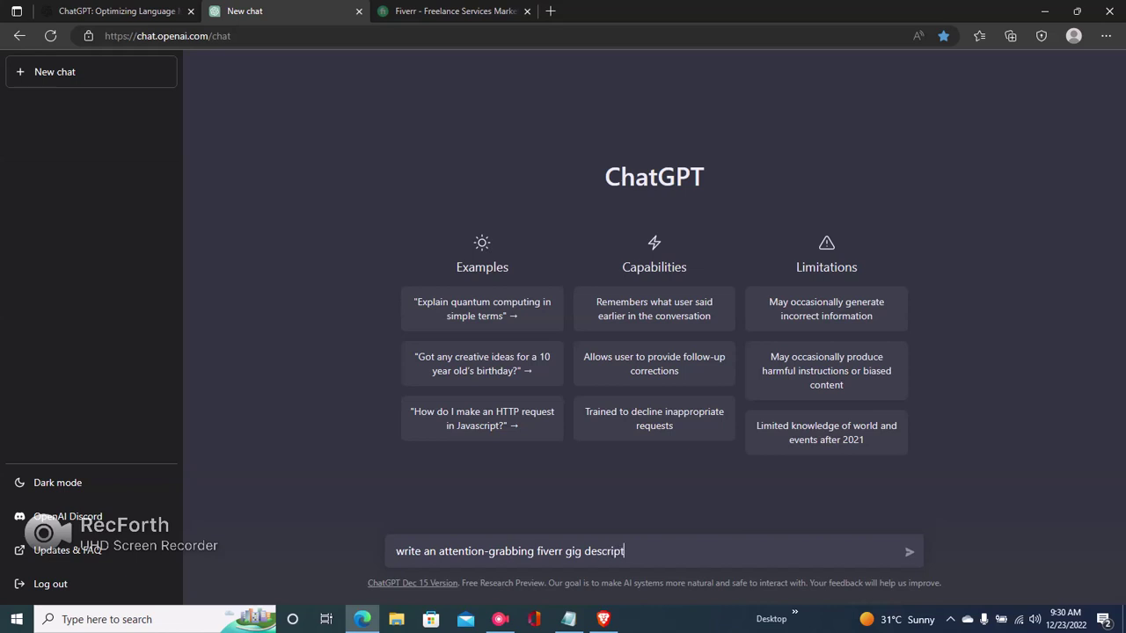
{"action": "type", "text": "ion headl"}
{"action": "key", "text": "BackSpace"}
{"action": "type", "text": "dline"}
{"action": "key", "text": "Return"}
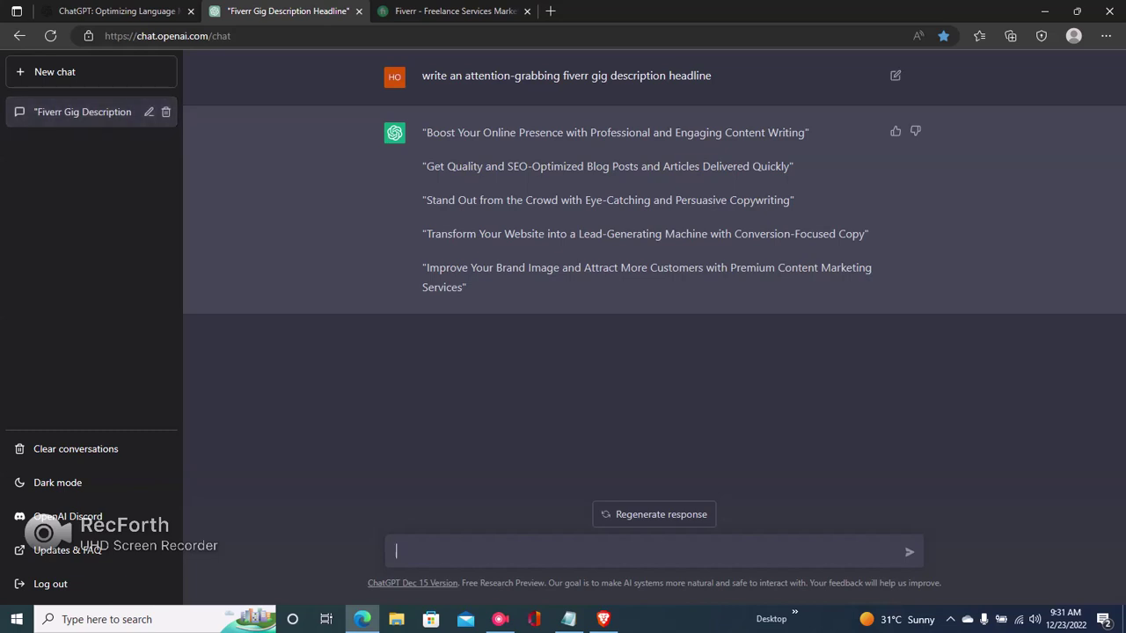
- Copy the first prompt into a new message, append "for graphicsdesign" and submit it
{"action": "mouse_move", "coordinate": [422, 76]}
{"action": "left_mouse_down"}
{"action": "mouse_move", "coordinate": [755, 133]}
{"action": "mouse_move", "coordinate": [762, 76]}
{"action": "left_mouse_up"}
{"action": "key", "text": "ctrl+c"}
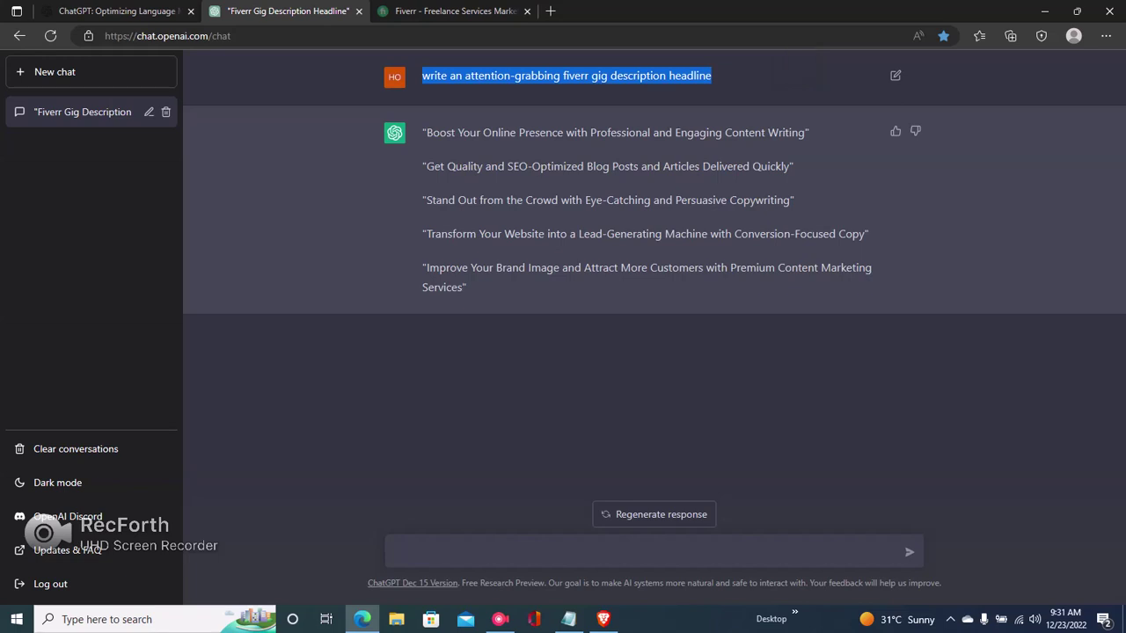
{"action": "left_click", "coordinate": [396, 551]}
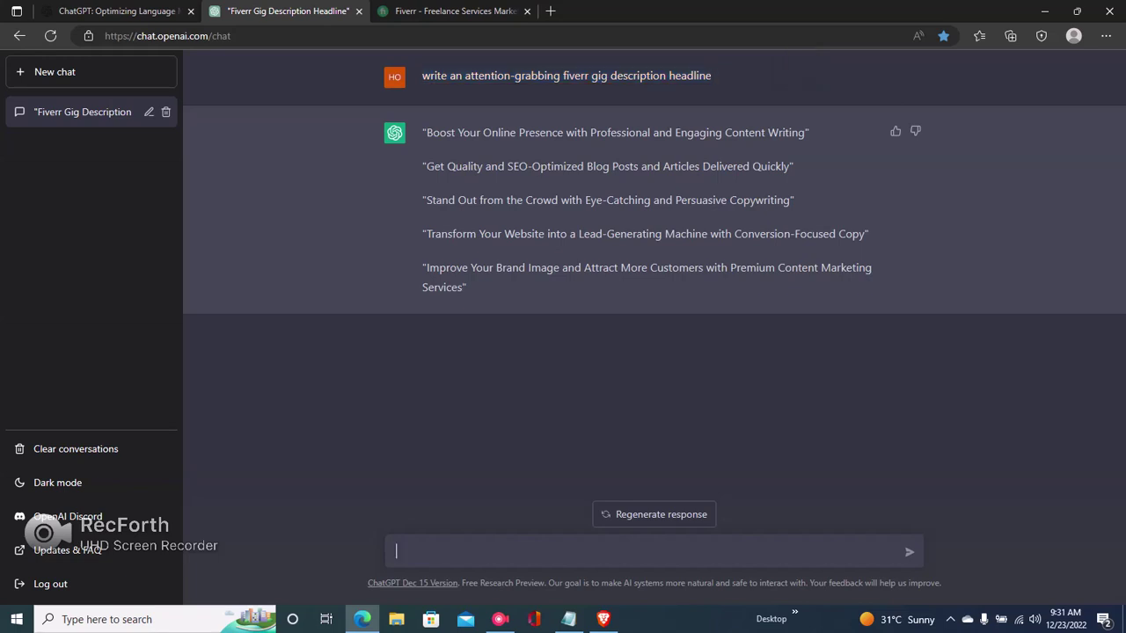
{"action": "key", "text": "ctrl+v"}
{"action": "type", "text": "fo"}
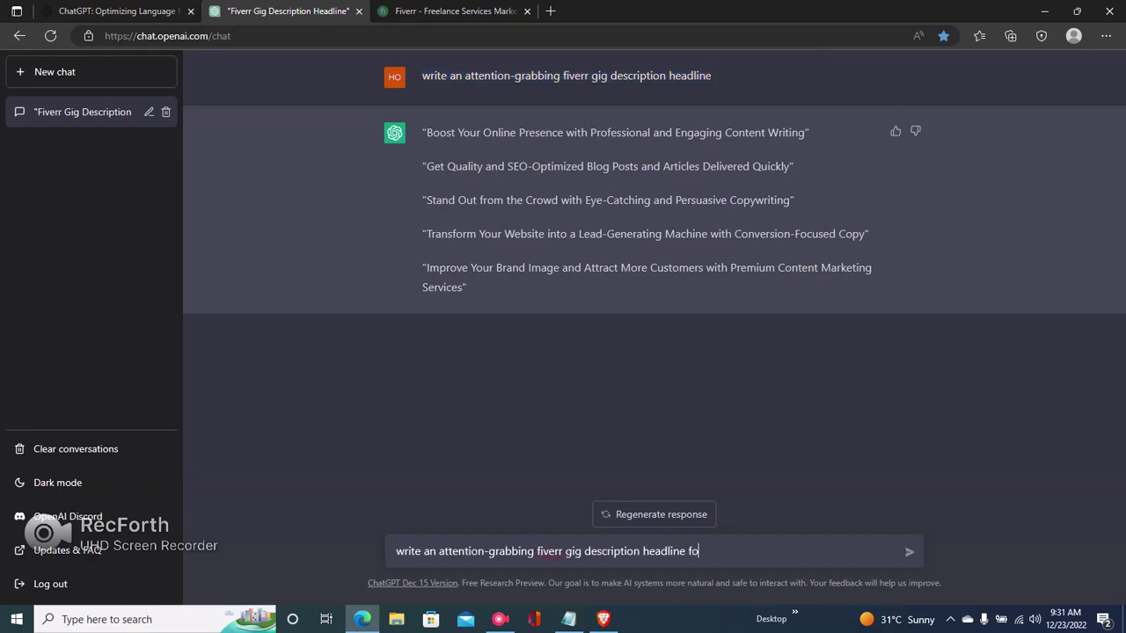
{"action": "type", "text": "r graphicsdesign"}
{"action": "key", "text": "Return"}
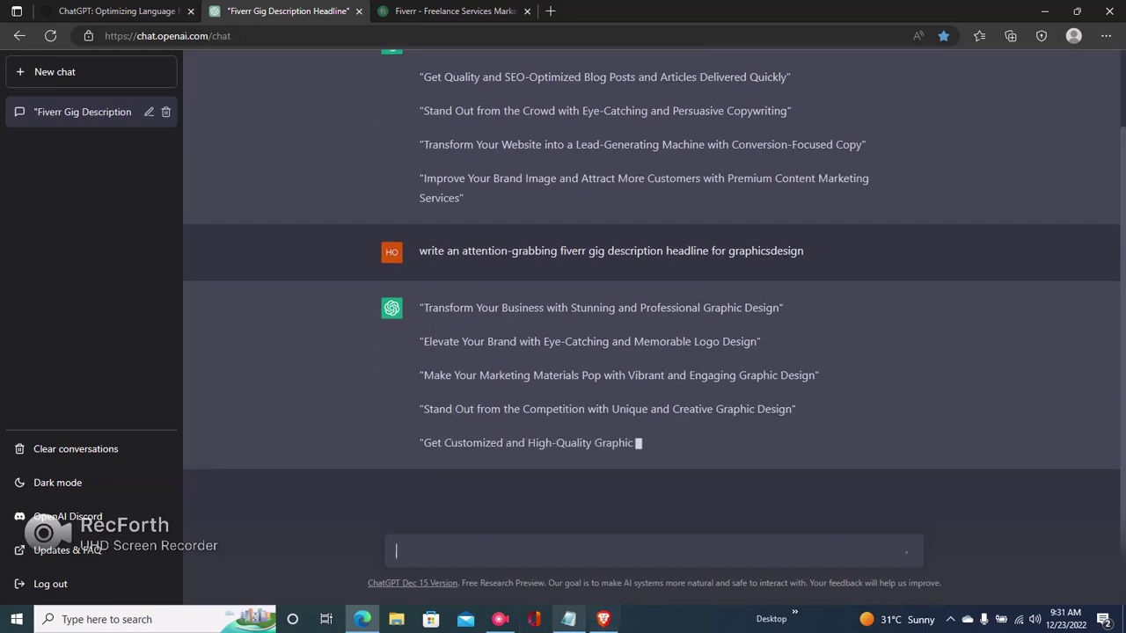
- Highlight "MENTION THE PAINPOINT" in the Notepad outline, and the "Transform Your Website into a Lead-Generating Machine" headline in the ChatGPT reply
{"action": "key", "text": "alt+Tab"}
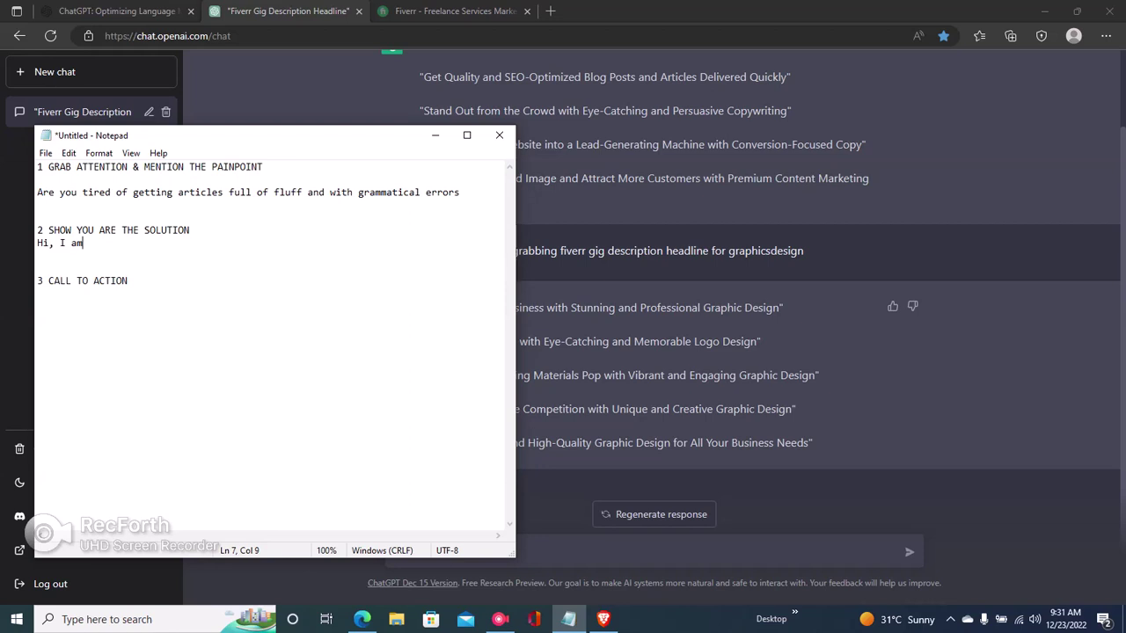
{"action": "left_click_drag", "start_coordinate": [145, 167], "coordinate": [264, 180]}
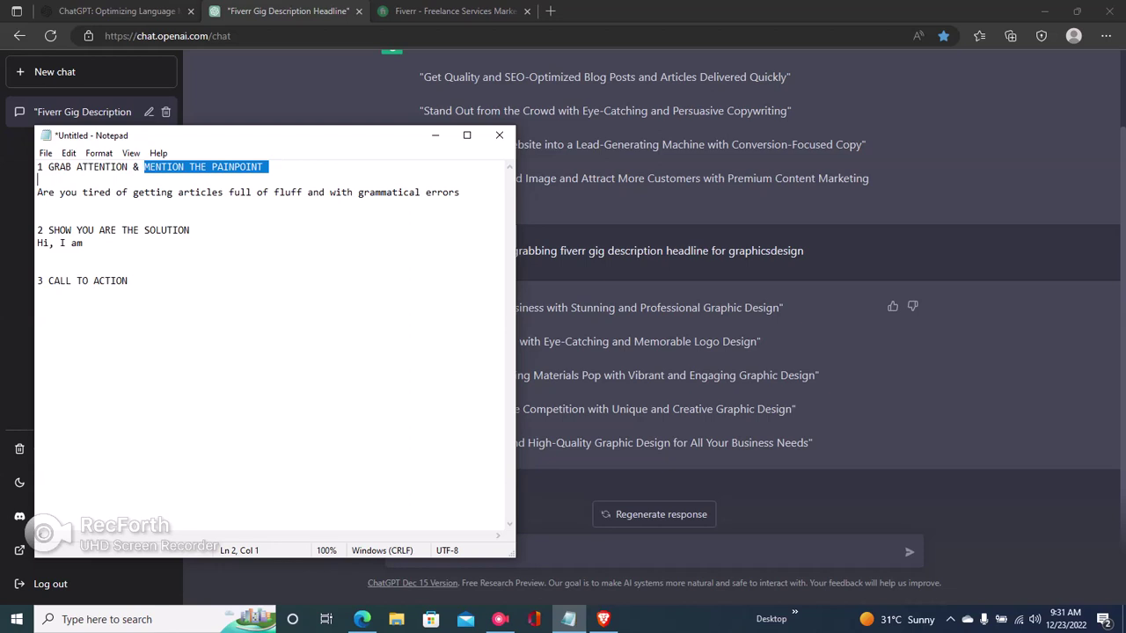
{"action": "key", "text": "alt+Tab"}
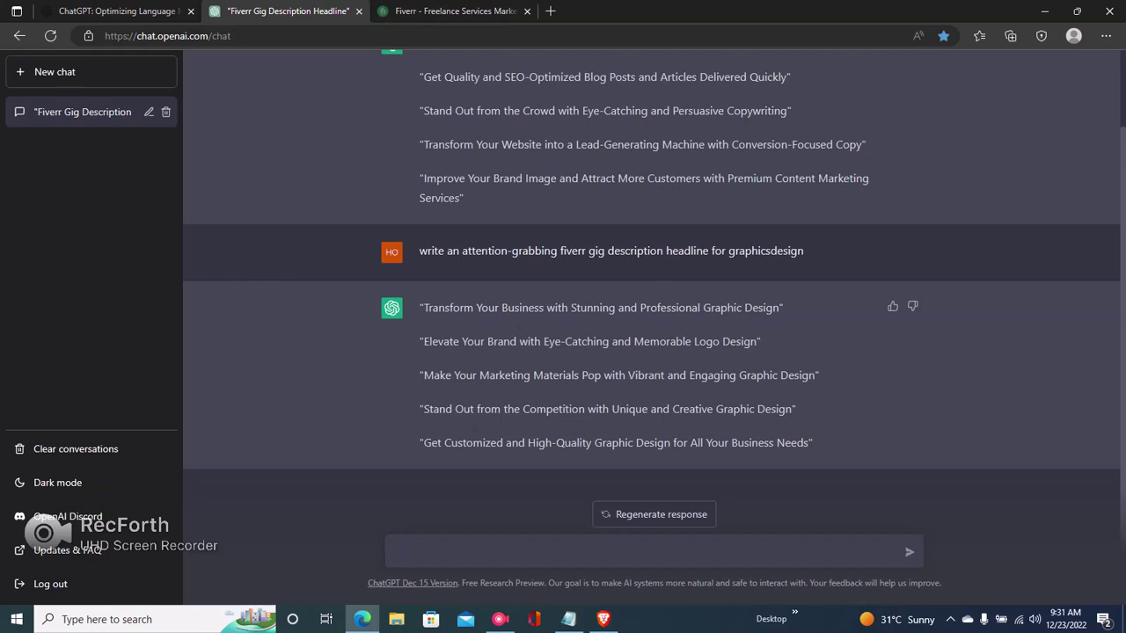
{"action": "left_click_drag", "start_coordinate": [420, 144], "coordinate": [866, 144]}
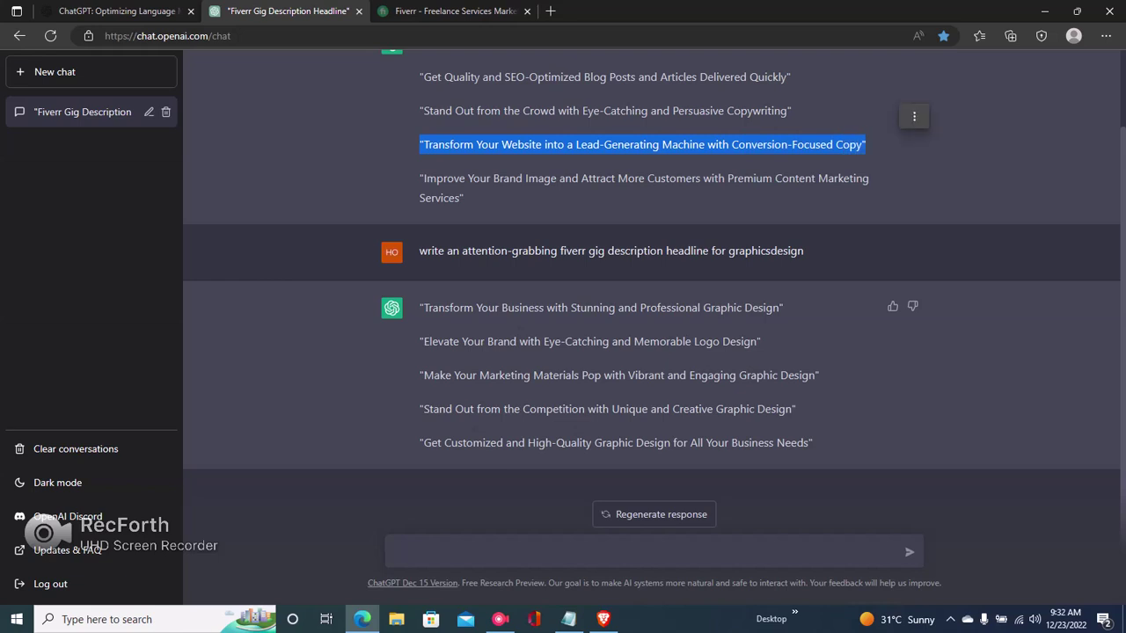
{"action": "left_click", "coordinate": [914, 116]}
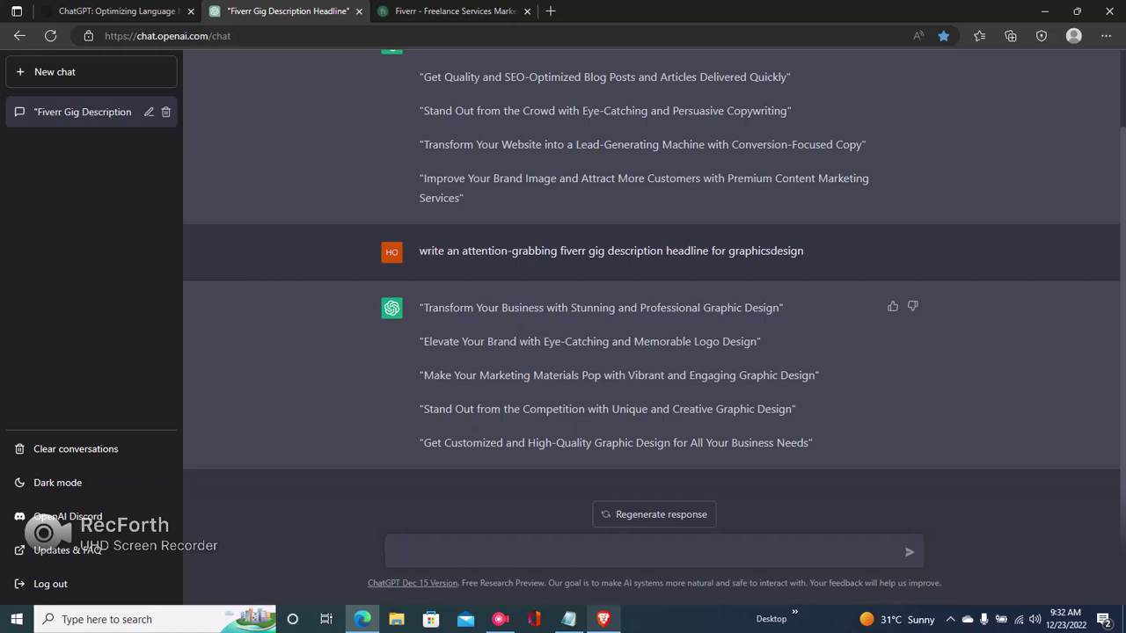
- Check the Notepad outline and submit the ChatGPT prompt "write a fiverr gig description that mentions a clients pain points for writing gig"
{"action": "left_click", "coordinate": [568, 619]}
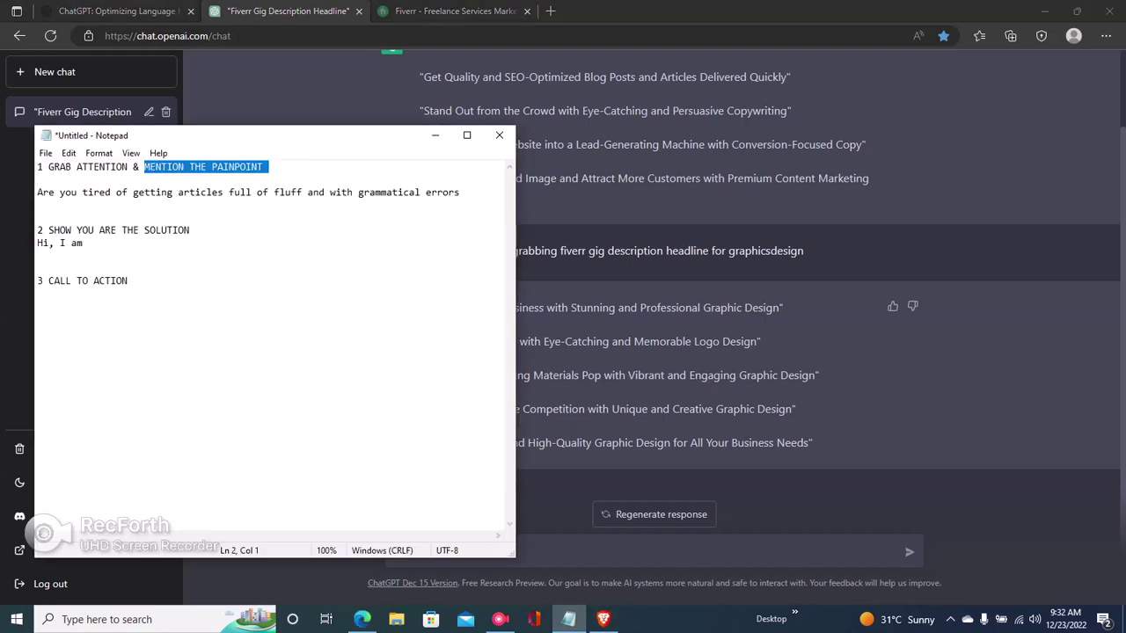
{"action": "key", "text": "alt+Tab"}
{"action": "type", "text": "write a fi"}
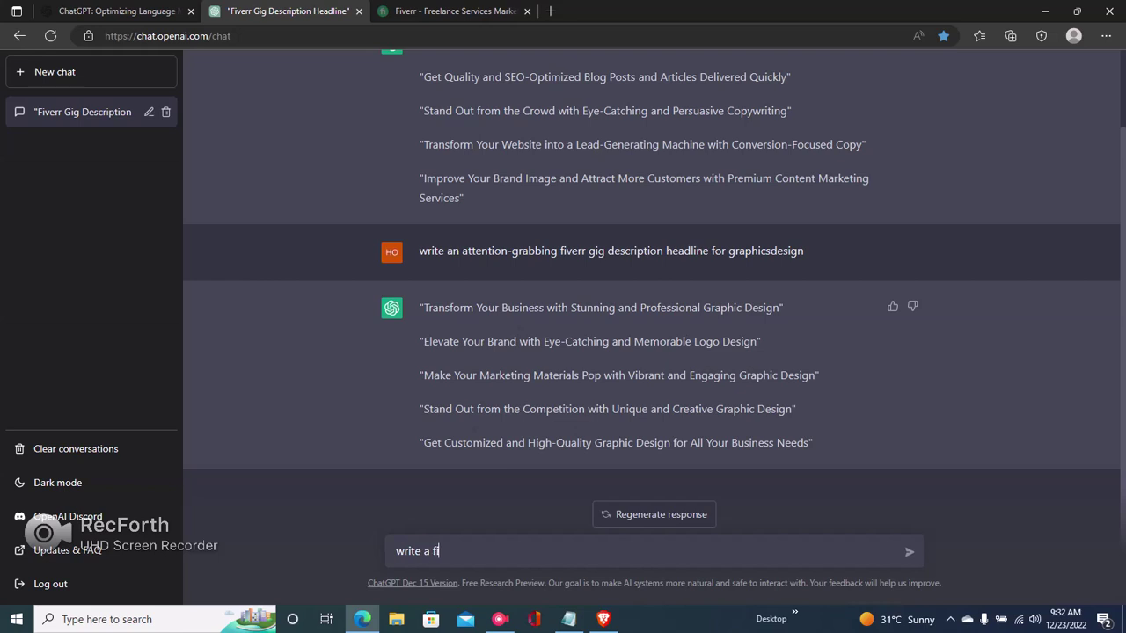
{"action": "type", "text": "verr gig description that men"}
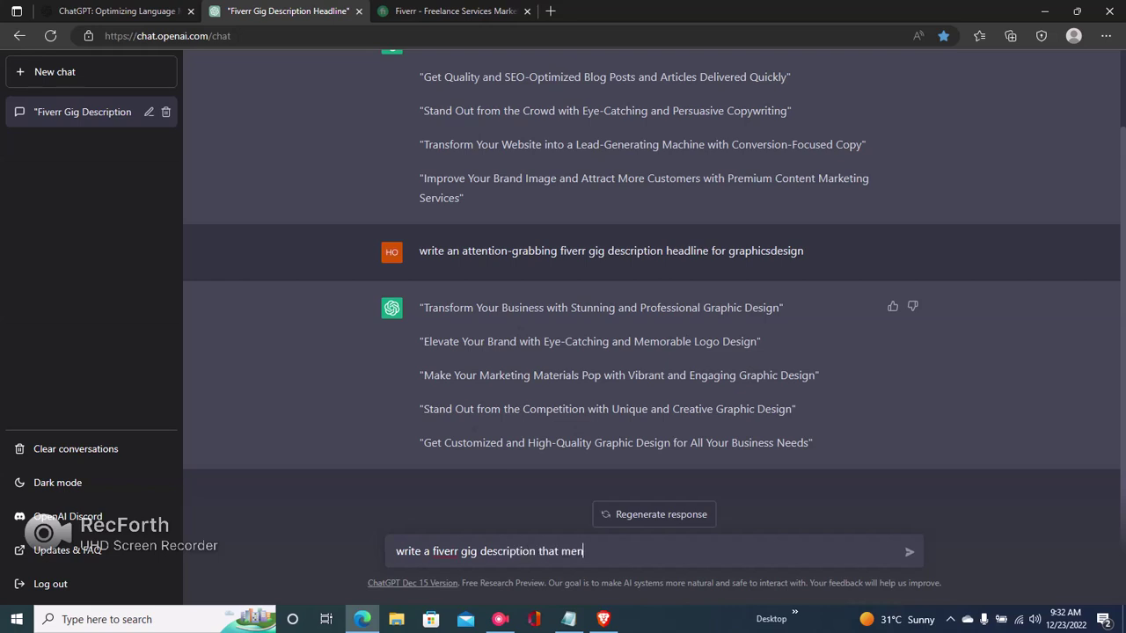
{"action": "type", "text": "tionsaclients pa"}
{"action": "type", "text": "in points"}
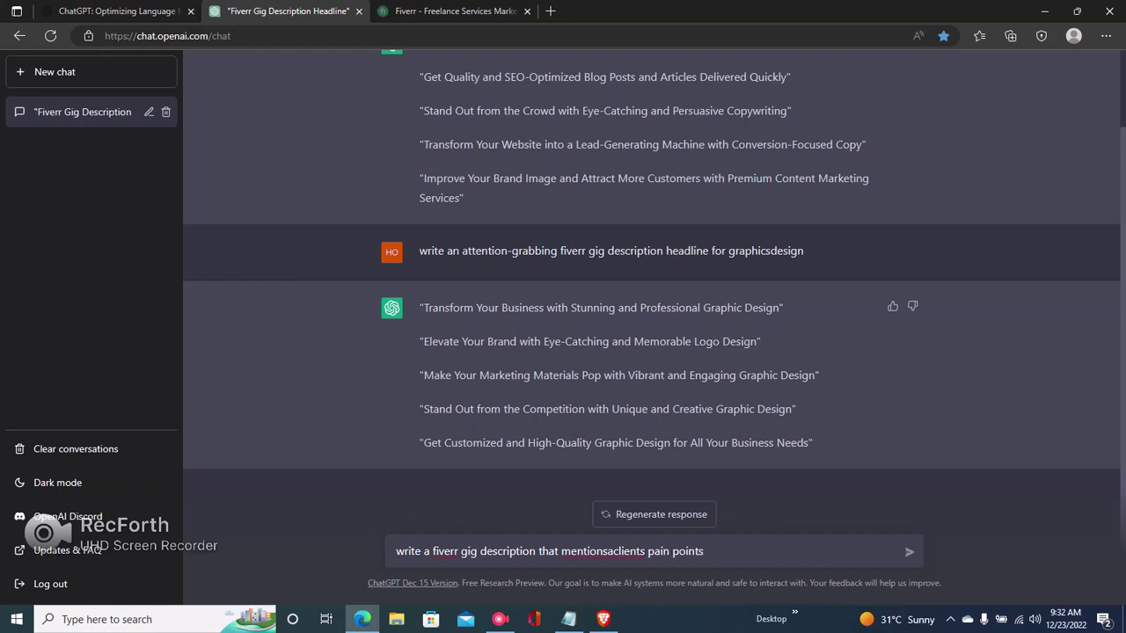
{"action": "left_click", "coordinate": [613, 551]}
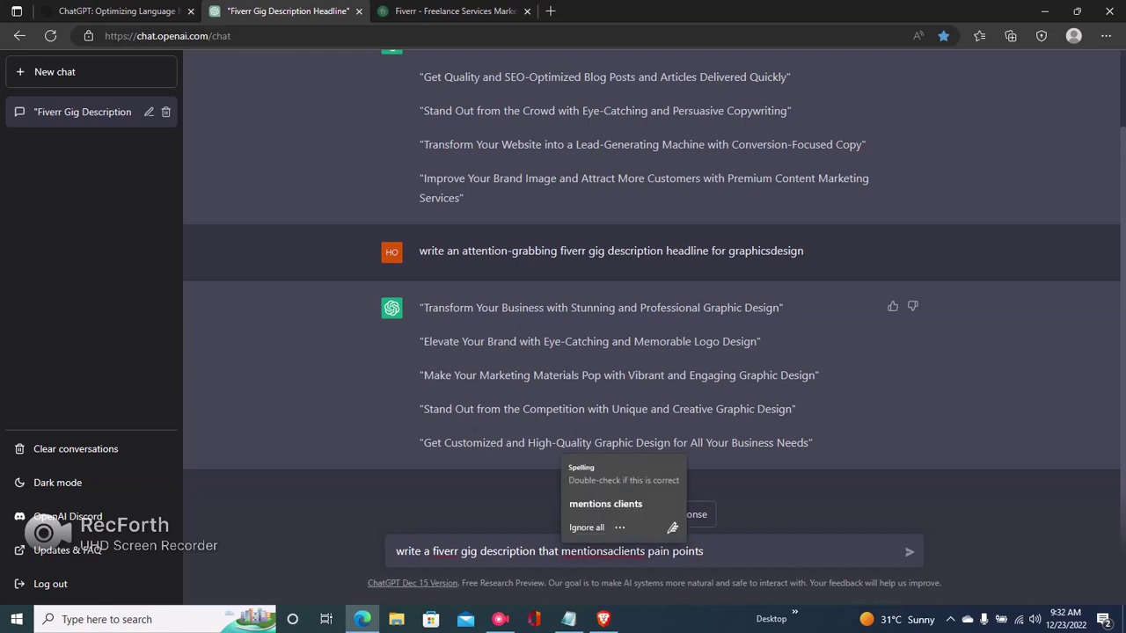
{"action": "left_click", "coordinate": [606, 550]}
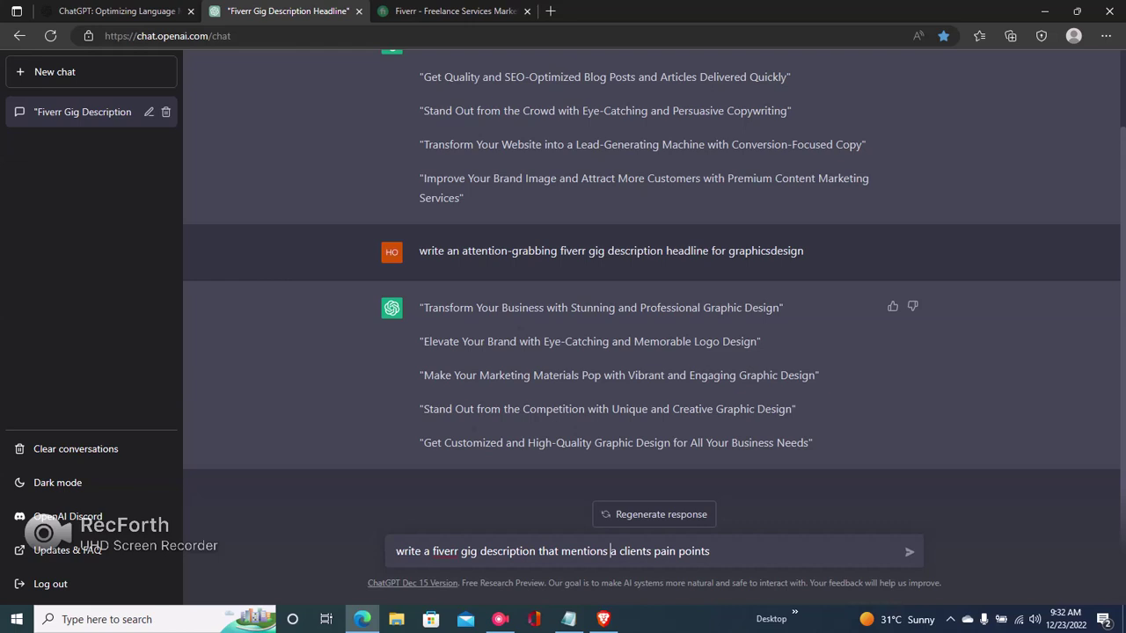
{"action": "left_click", "coordinate": [712, 551]}
{"action": "type", "text": "for writing gig"}
{"action": "key", "text": "Return"}
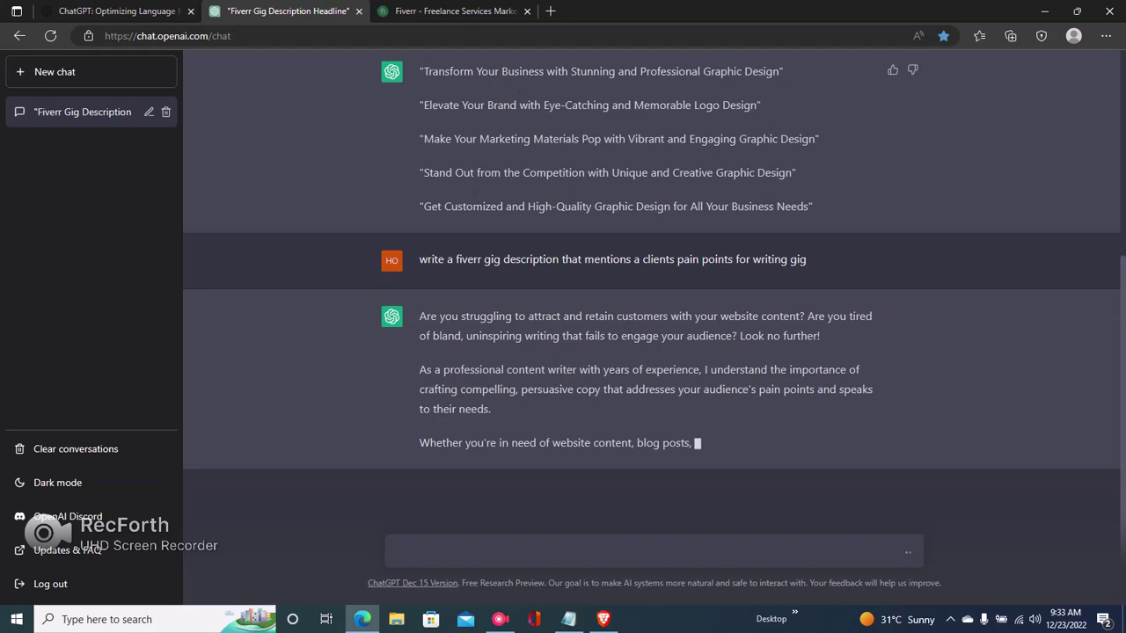
- Switch to the Notepad outline and highlight its "SHOW YOU ARE THE SOLUTION" section, including the line "Hi, I am"
{"action": "left_click", "coordinate": [603, 619]}
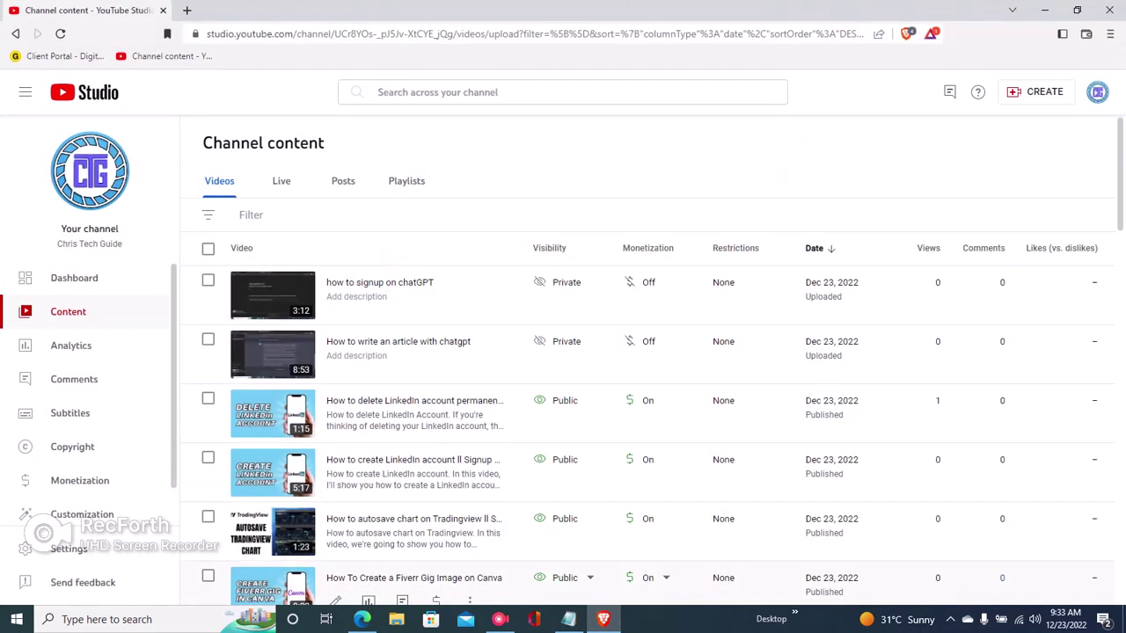
{"action": "left_click", "coordinate": [568, 619]}
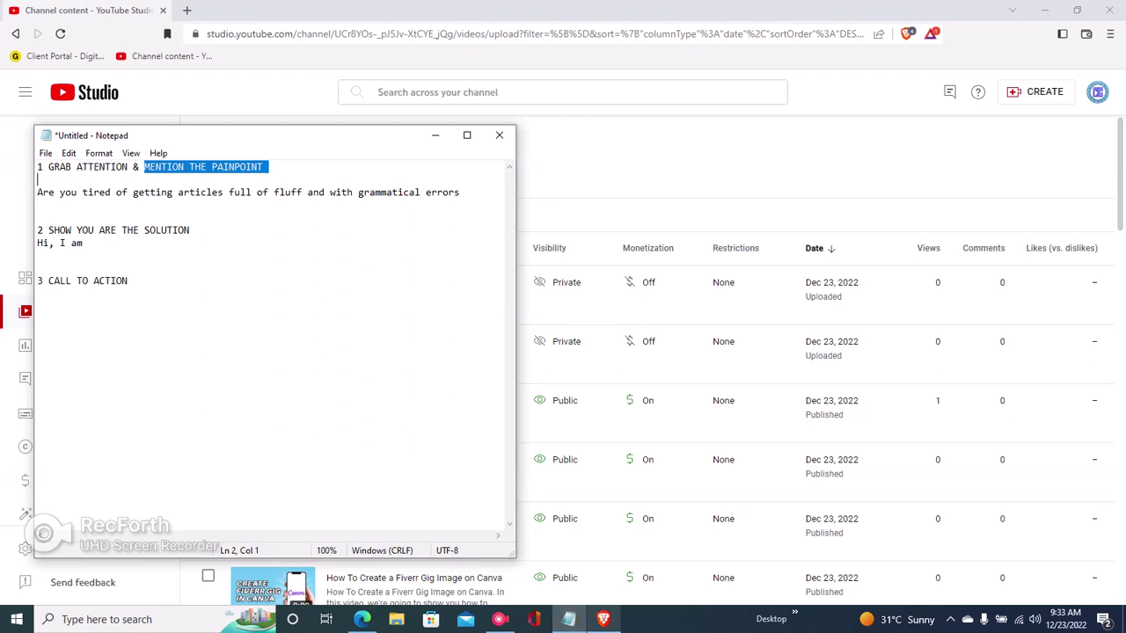
{"action": "left_click", "coordinate": [604, 619]}
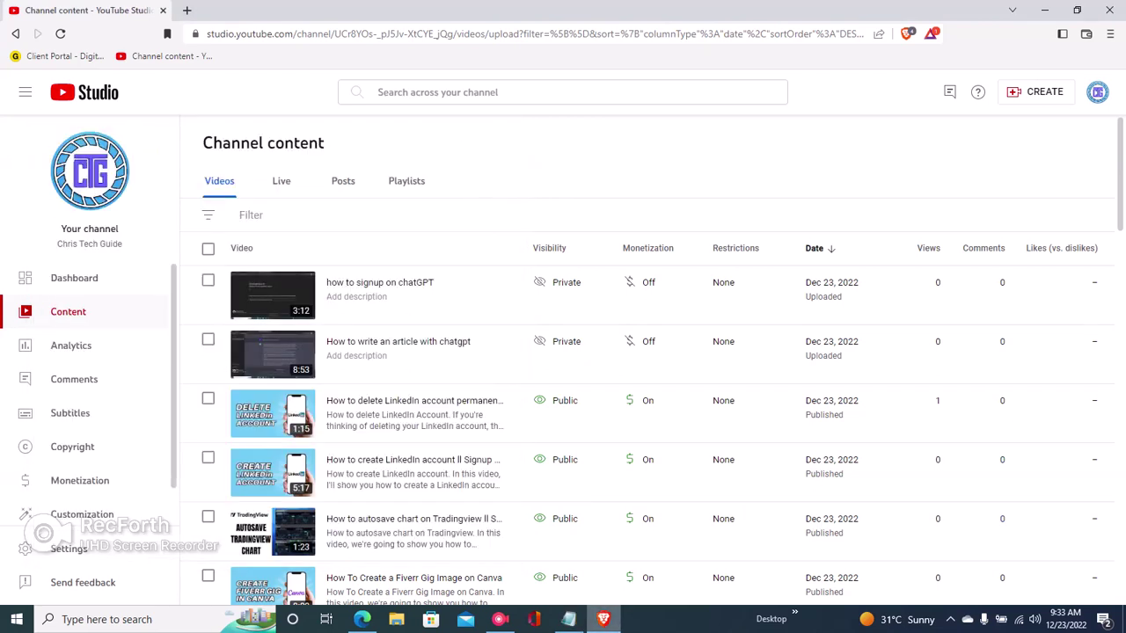
{"action": "left_click", "coordinate": [603, 619]}
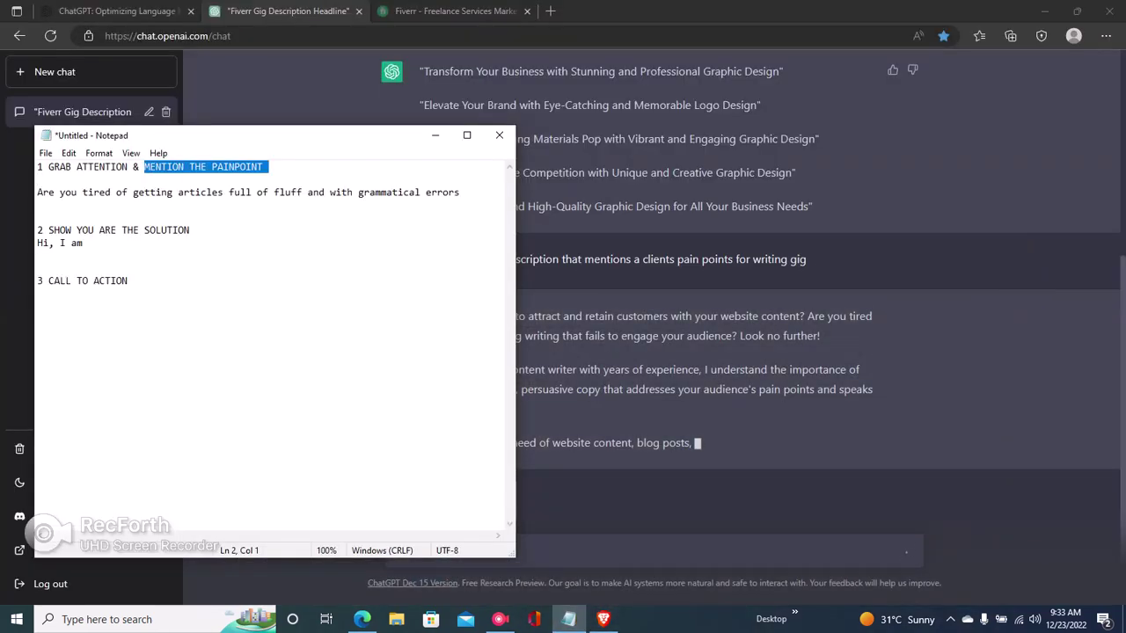
{"action": "left_click", "coordinate": [233, 191]}
{"action": "left_click_drag", "start_coordinate": [43, 230], "coordinate": [37, 256]}
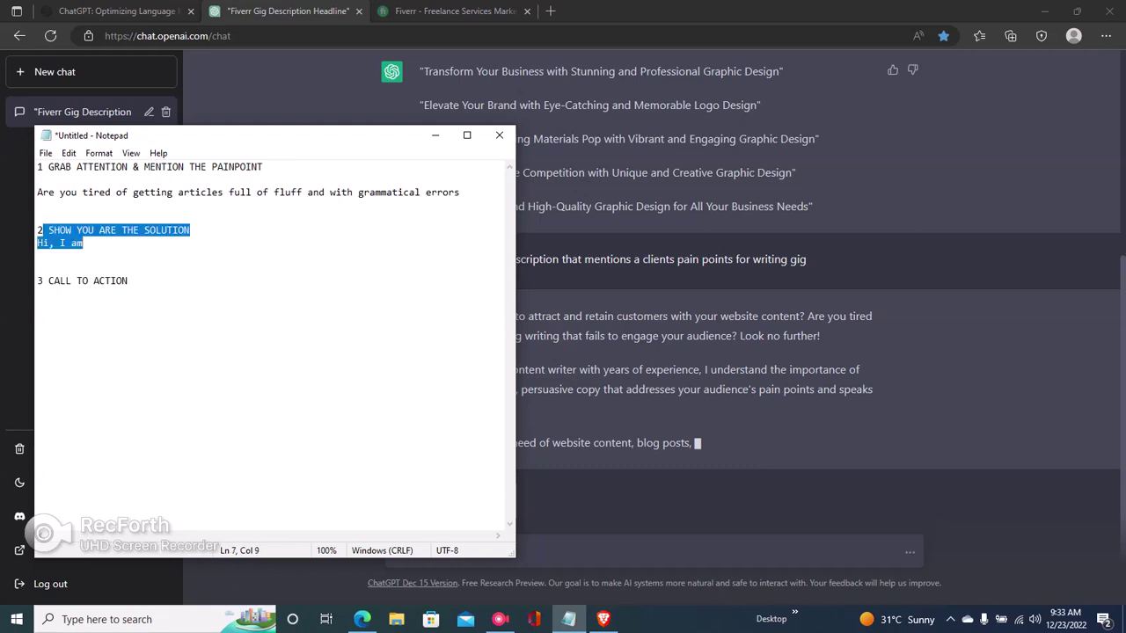
- Return to ChatGPT, begin a new prompt with "write a f", and resubmit the earlier message about a client's pain points
{"action": "key", "text": "alt+Tab"}
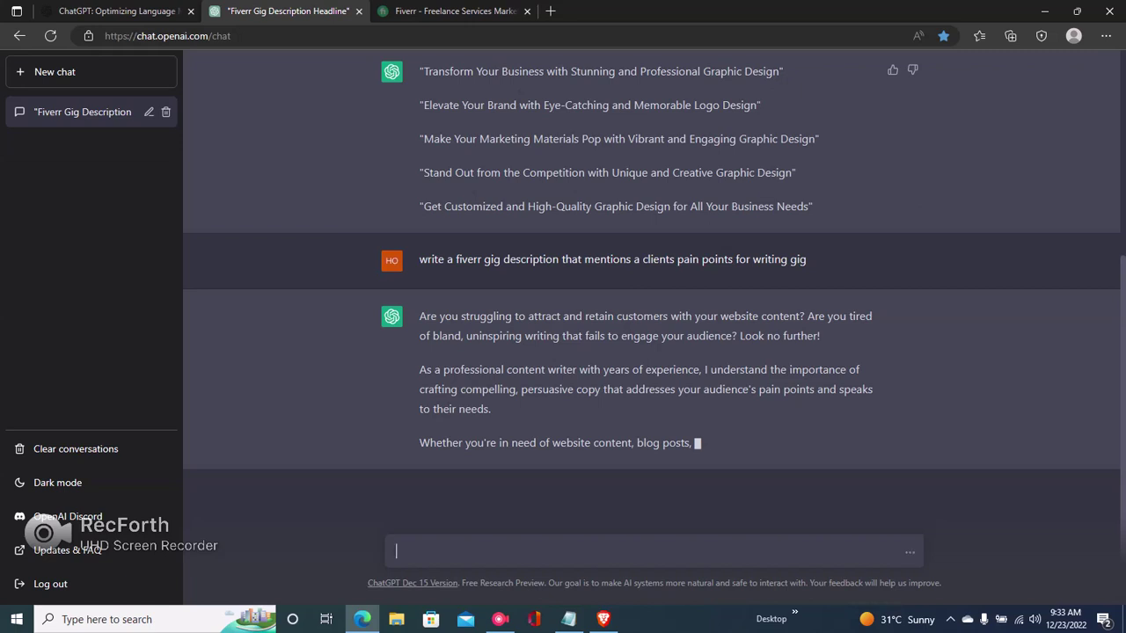
{"action": "type", "text": "write a f"}
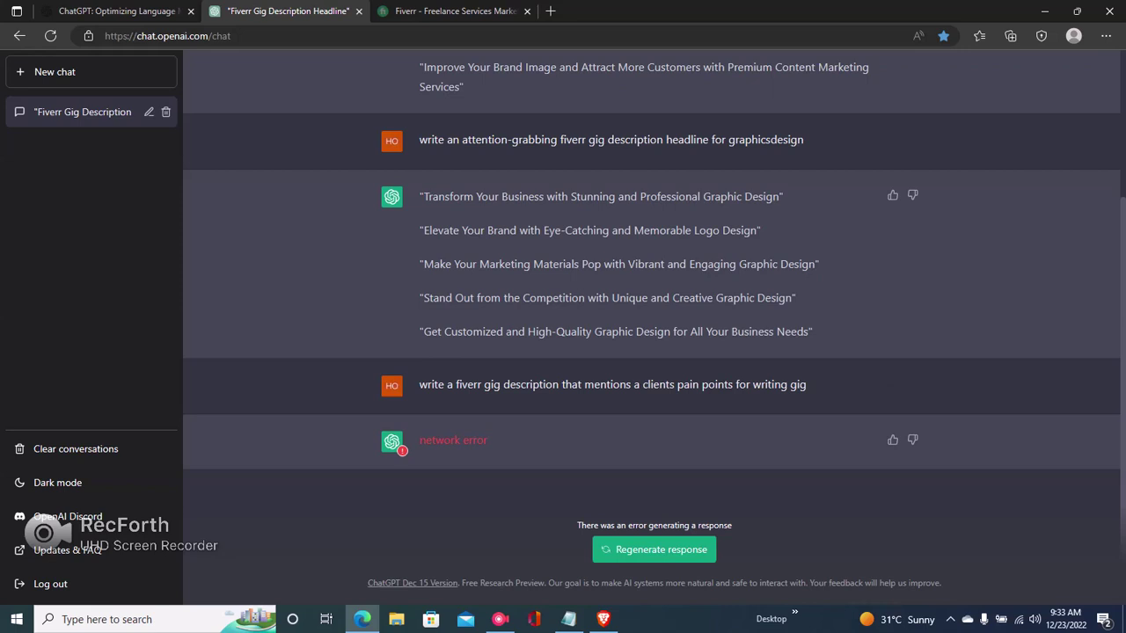
{"action": "left_click", "coordinate": [892, 384]}
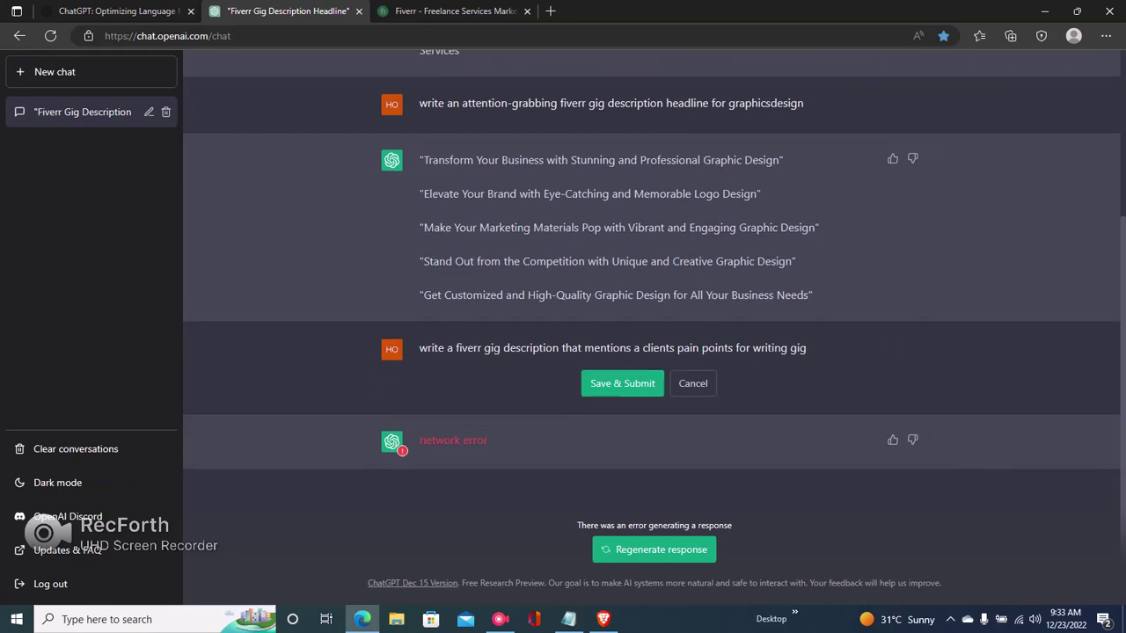
{"action": "key", "text": "Return"}
- Submit the ChatGPT prompt "write a fiverr gig description that shows how i solve the pain points above"
{"action": "type", "text": "err gig desc"}
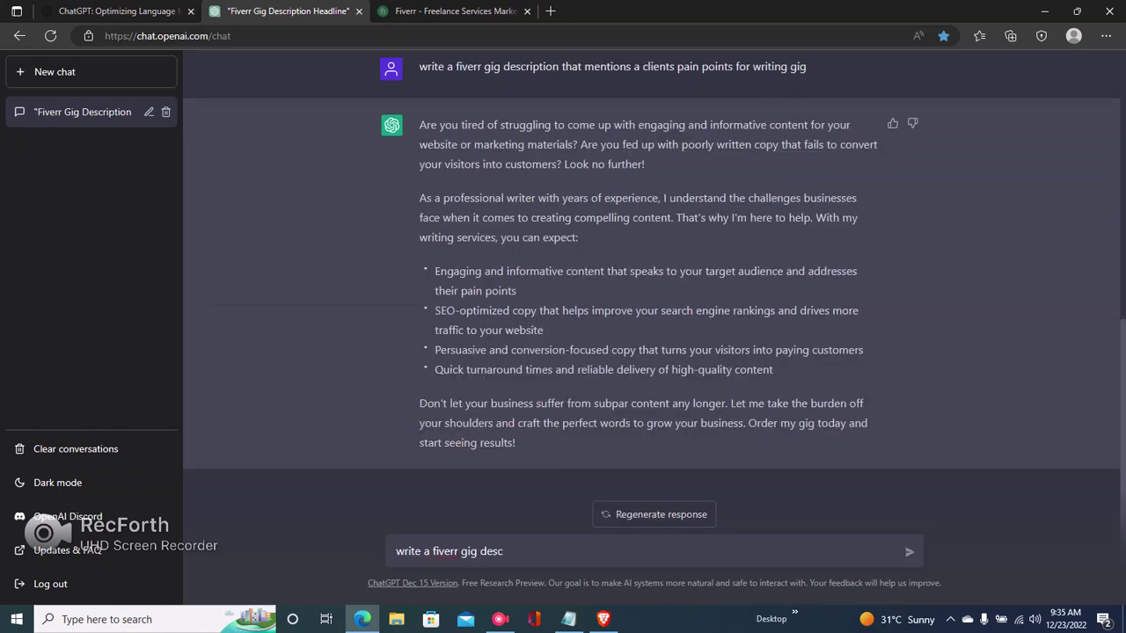
{"action": "type", "text": "ription that shows how i solve the p"}
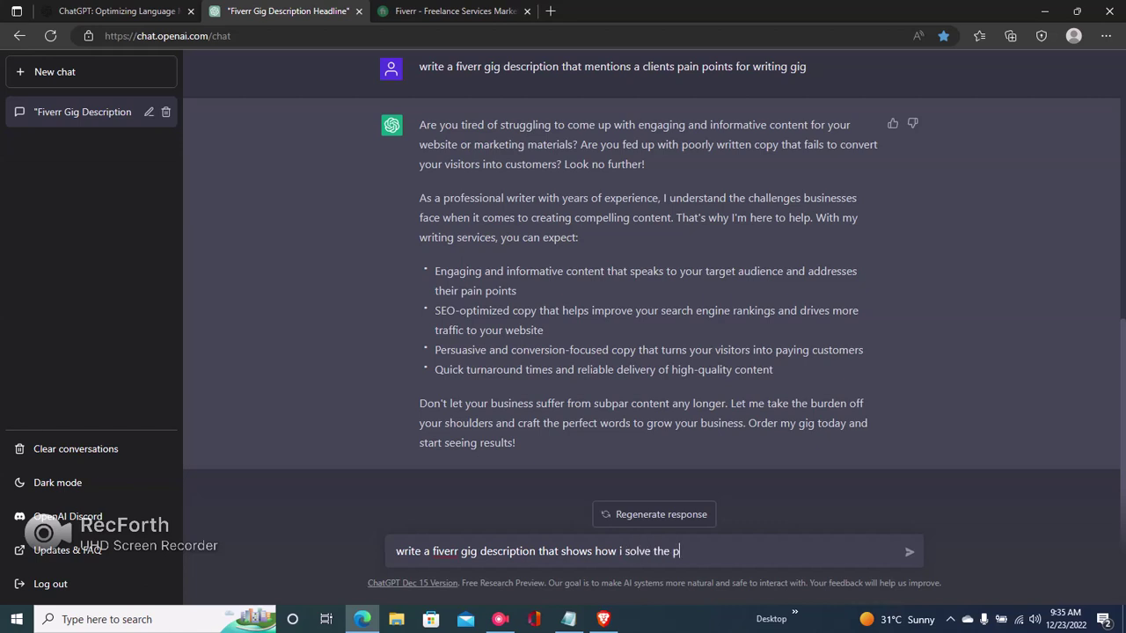
{"action": "type", "text": "ain points above"}
{"action": "scroll", "coordinate": [651, 285], "scroll_direction": "up", "scroll_amount": 3}
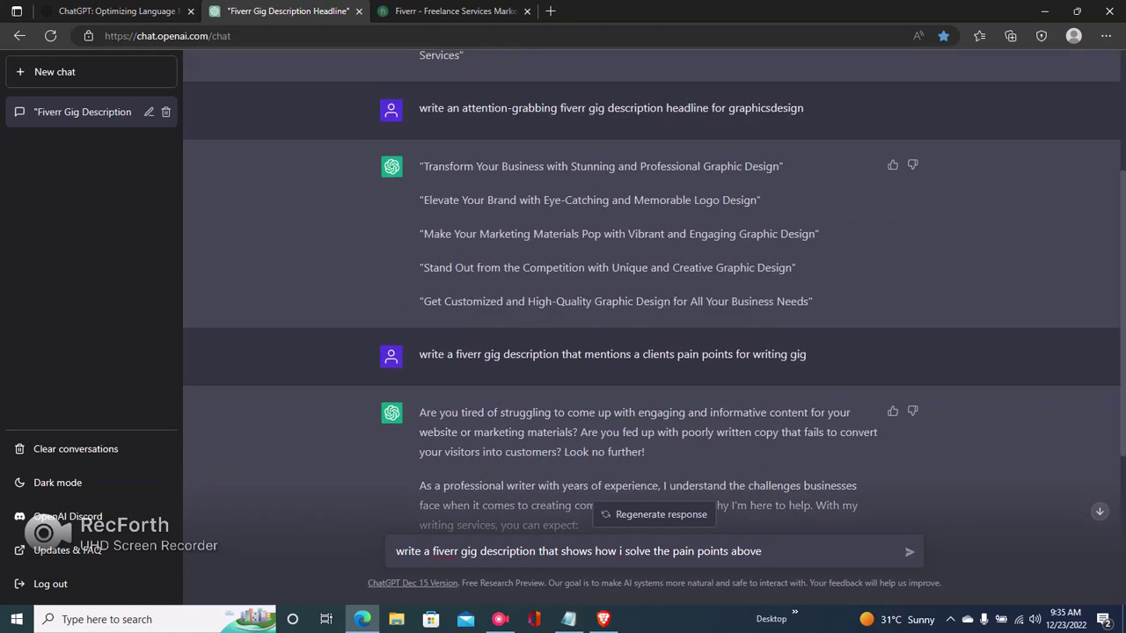
{"action": "scroll", "coordinate": [651, 285], "scroll_direction": "down", "scroll_amount": 3}
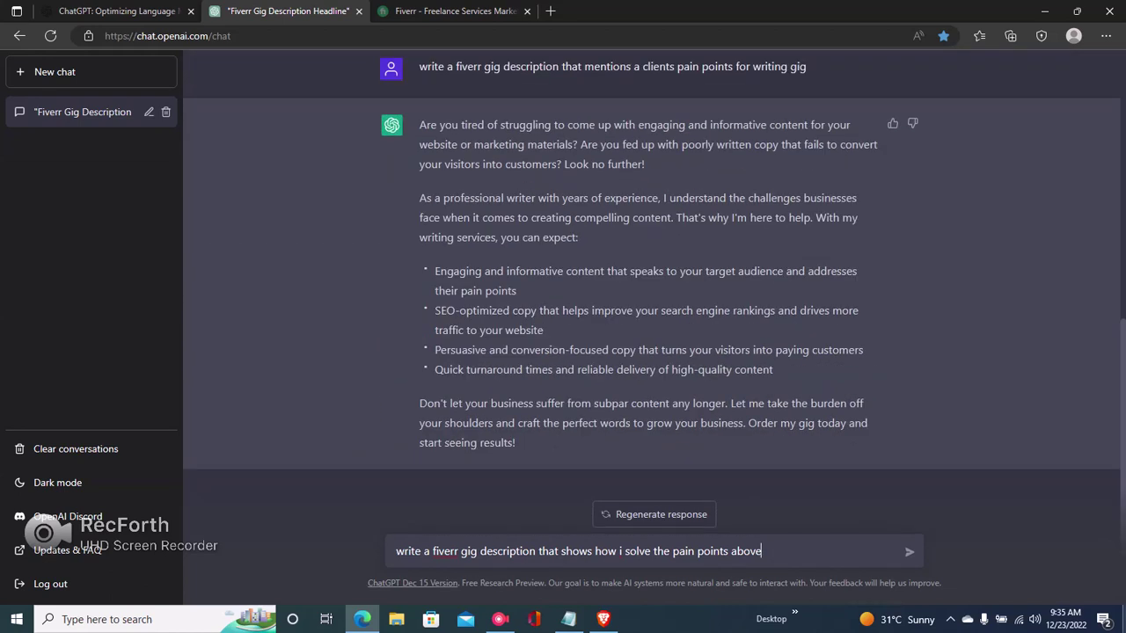
{"action": "key", "text": "Return"}
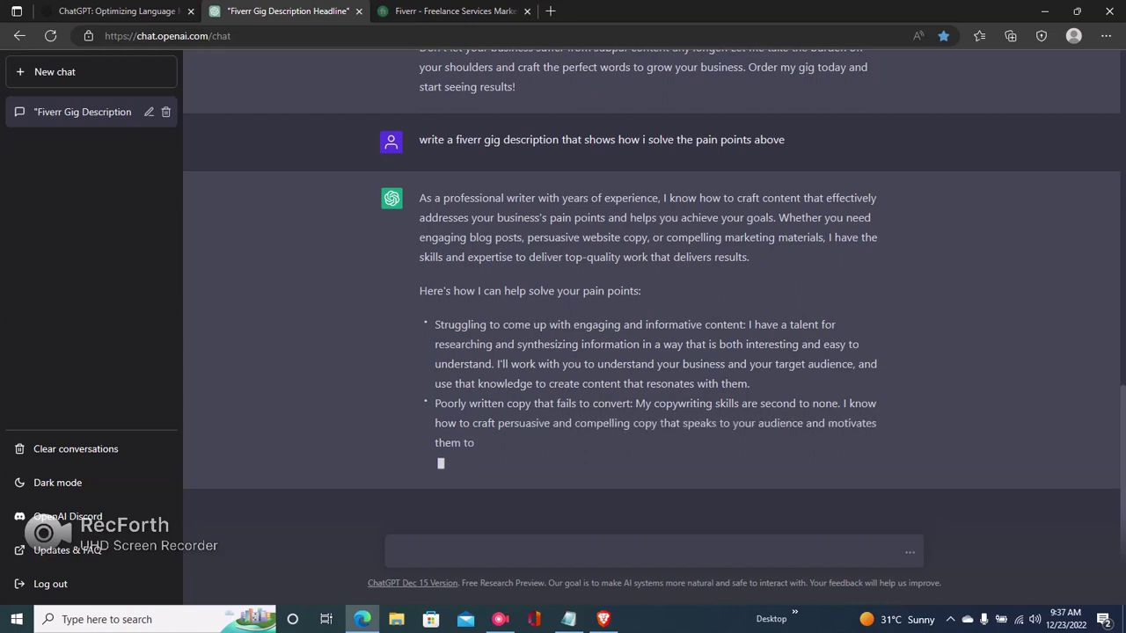
- Review the reply on solving the pain points, and check the "CALL TO ACTION" section of the Notepad outline
{"action": "left_click_drag", "start_coordinate": [621, 285], "coordinate": [503, 285]}
{"action": "left_click_drag", "start_coordinate": [640, 232], "coordinate": [642, 180]}
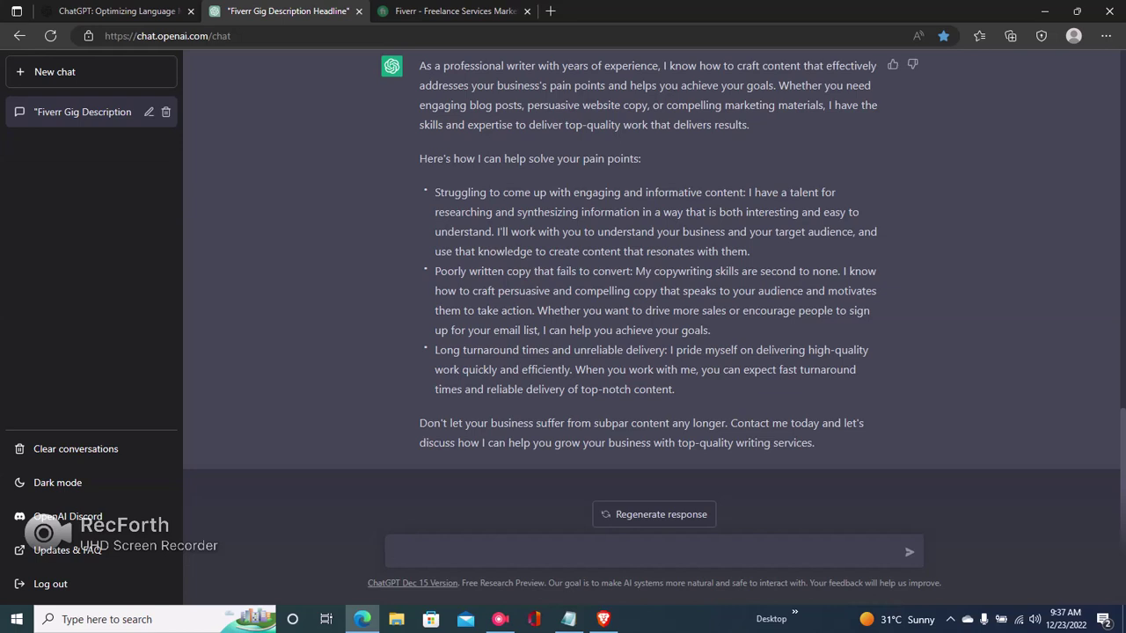
{"action": "left_click", "coordinate": [568, 619]}
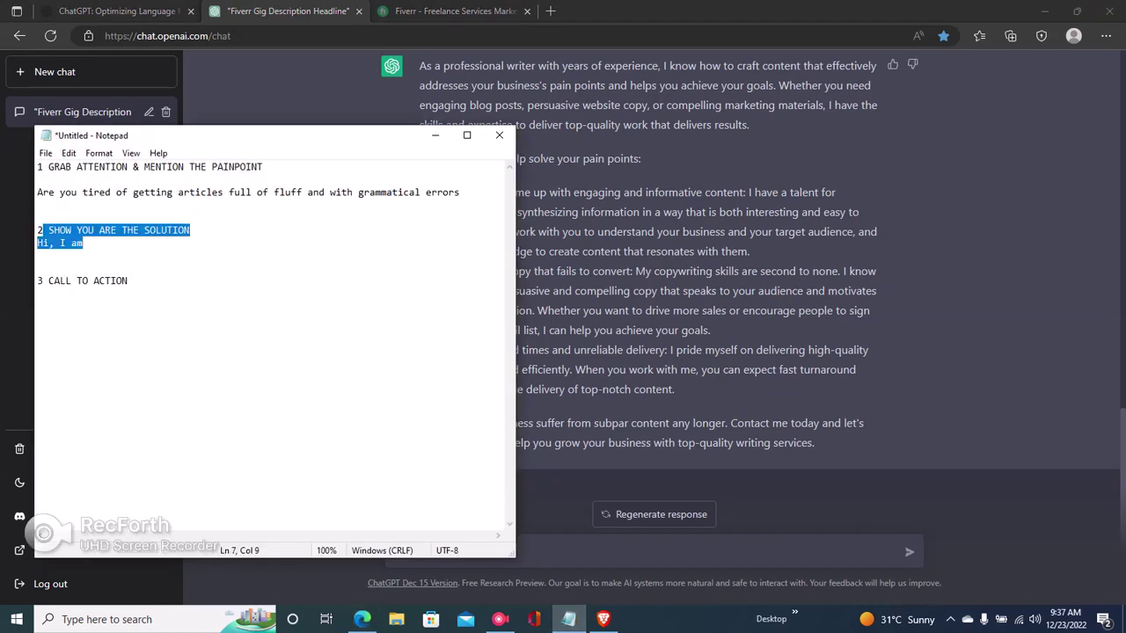
{"action": "left_click", "coordinate": [128, 280]}
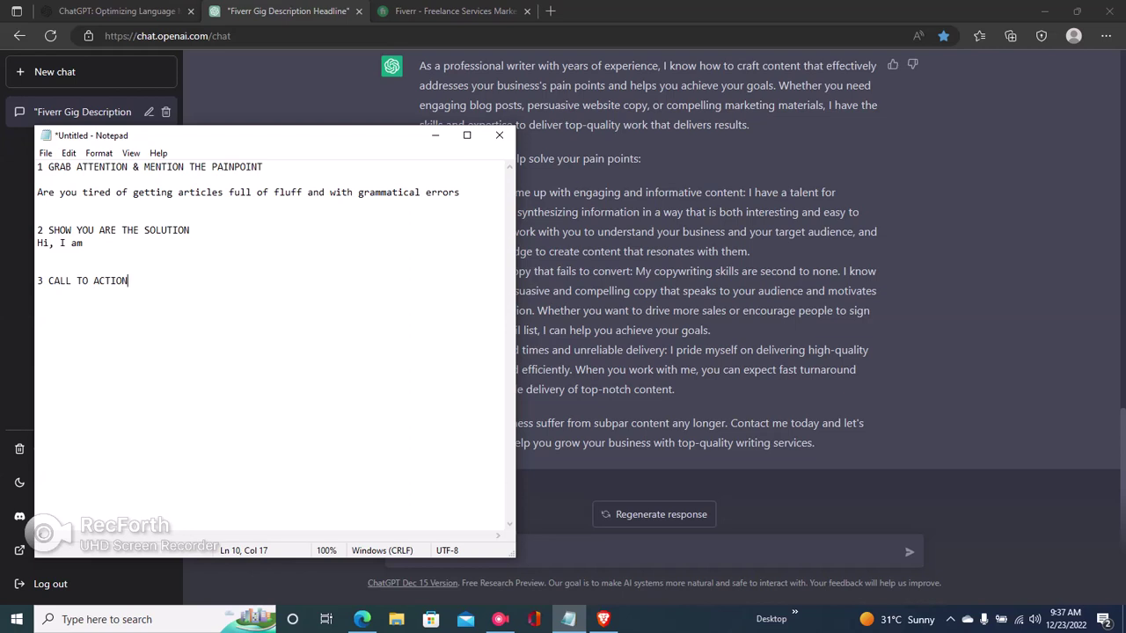
- Return to ChatGPT and submit the prompt "write a strong call to action for my writing gig"
{"action": "key", "text": "alt+Tab"}
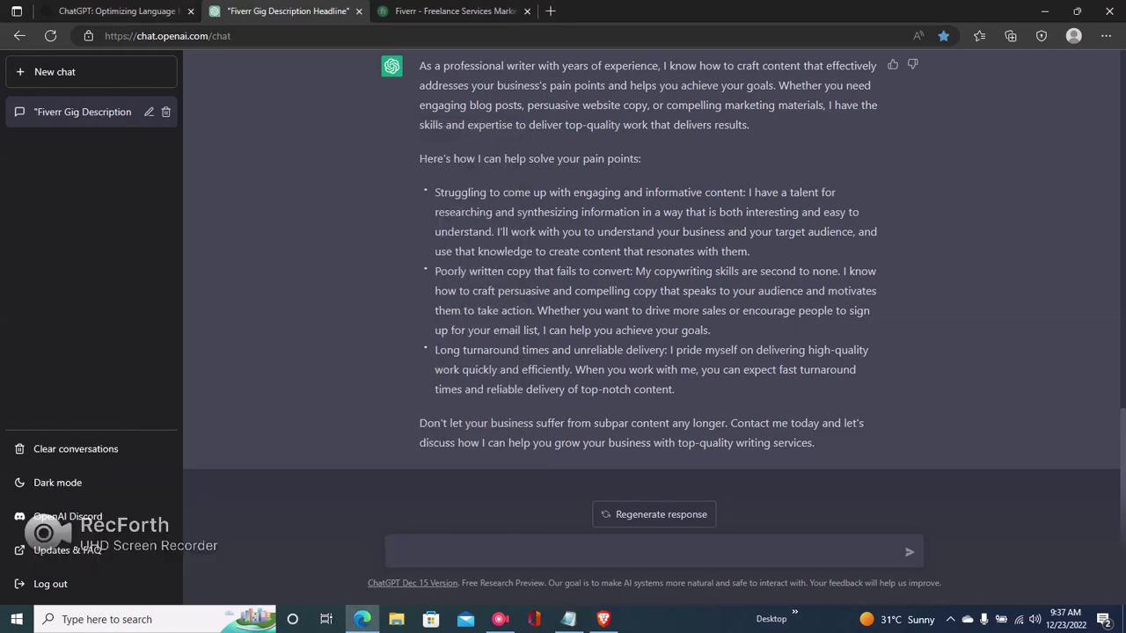
{"action": "type", "text": "write a call to action fo"}
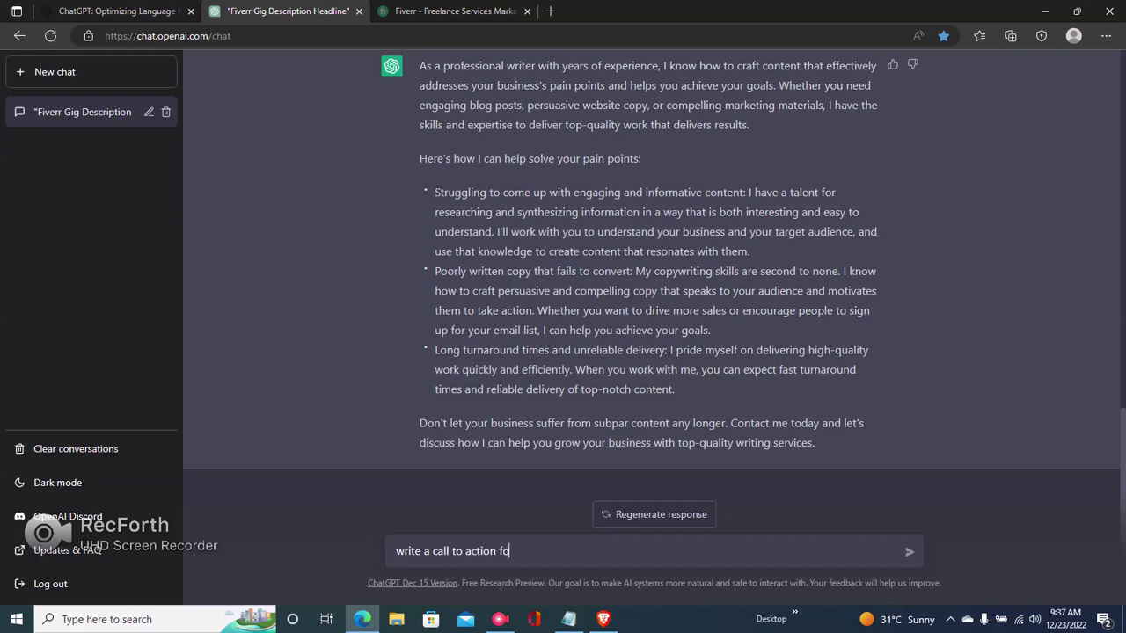
{"action": "type", "text": "r my writing gig"}
{"action": "left_click", "coordinate": [432, 551]}
{"action": "type", "text": "strong"}
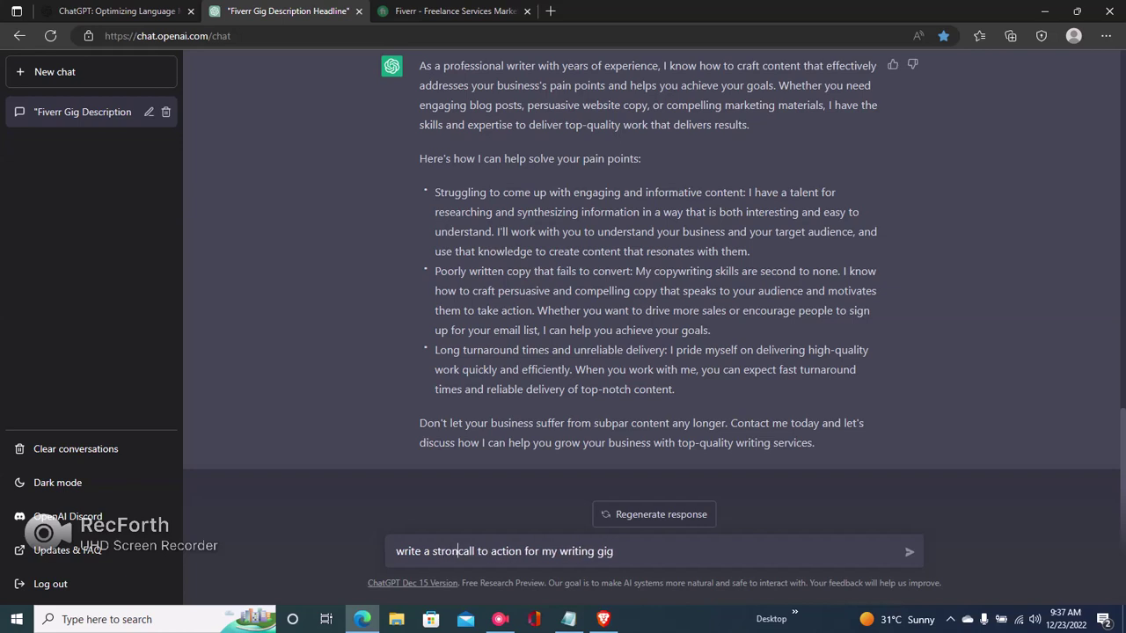
{"action": "key", "text": "Return"}
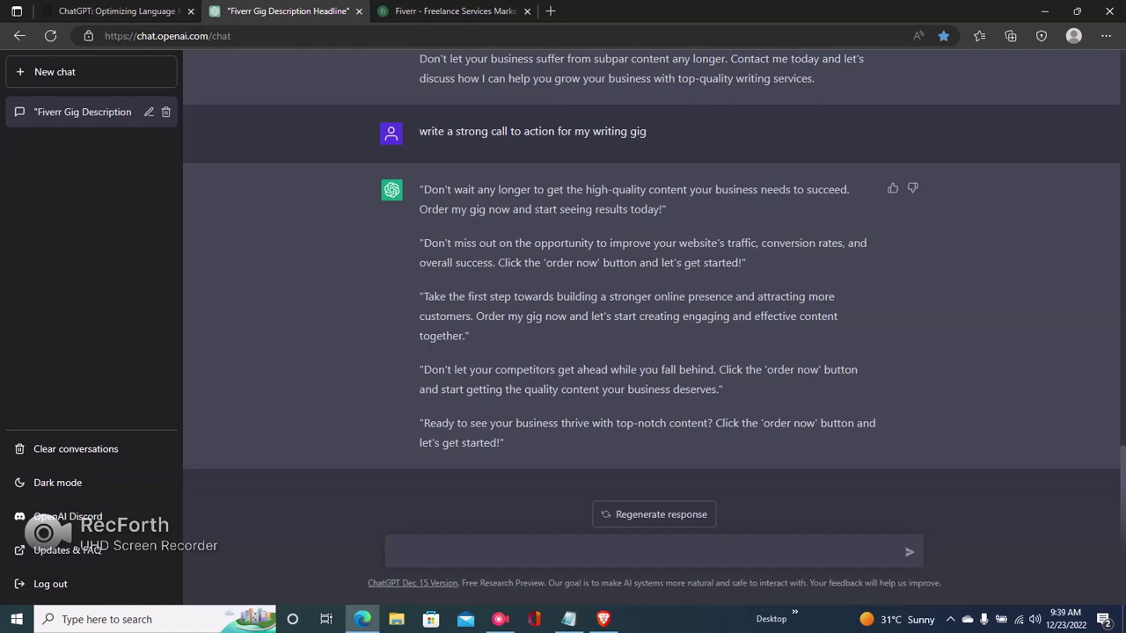
- Highlight the suggested calls to action in the latest ChatGPT reply, and clear the selection
{"action": "left_click_drag", "start_coordinate": [421, 189], "coordinate": [510, 444]}
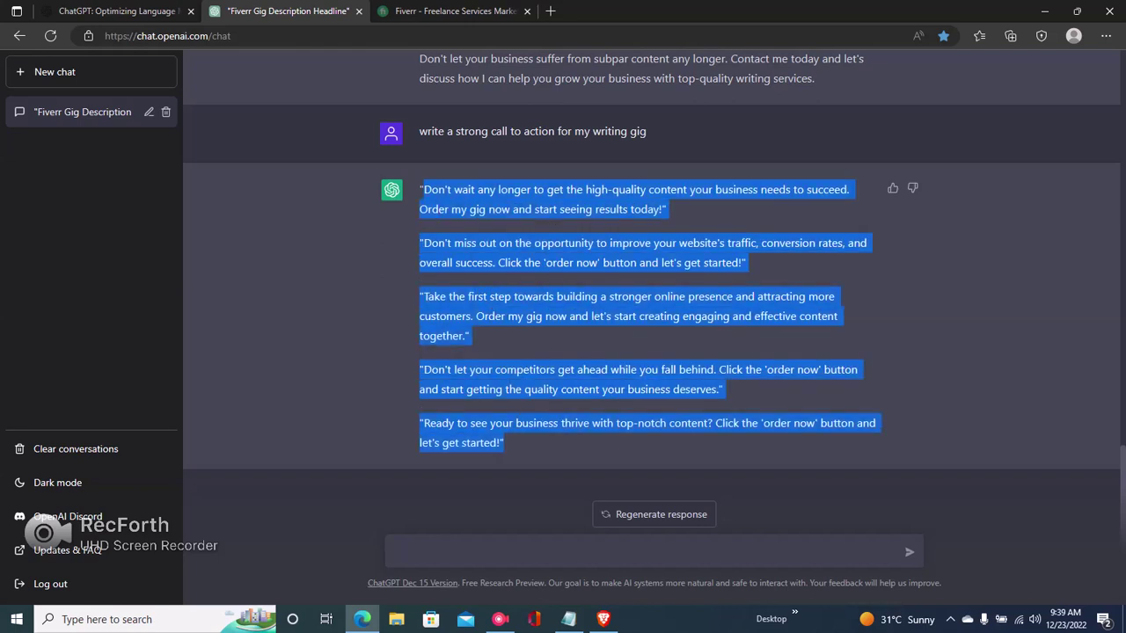
{"action": "left_click", "coordinate": [542, 417]}
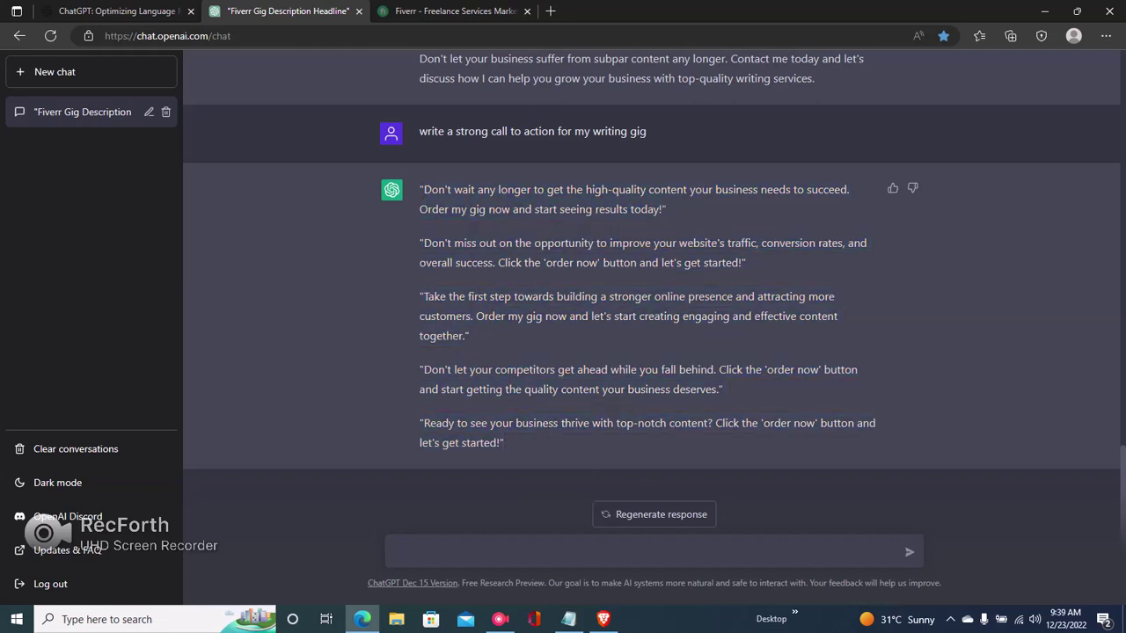
{"action": "left_click_drag", "start_coordinate": [668, 519], "coordinate": [419, 369]}
{"action": "left_click", "coordinate": [546, 409]}
- Go back to the first ChatGPT reply and highlight all of its attention-grabbing gig description headlines
{"action": "scroll", "coordinate": [651, 264], "scroll_direction": "up", "scroll_amount": 15}
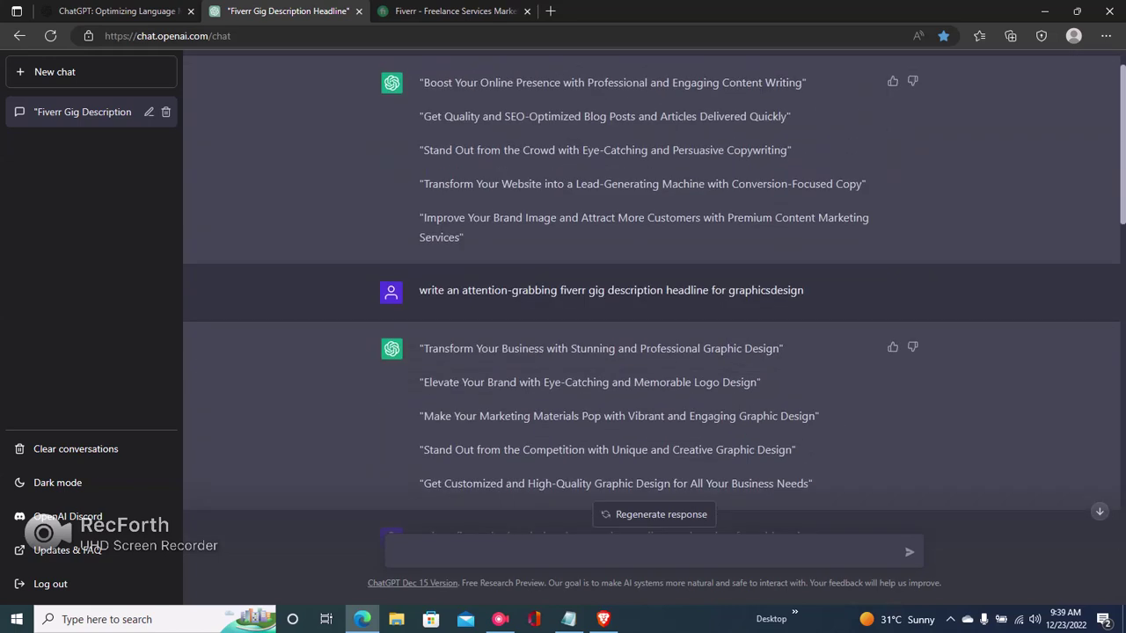
{"action": "scroll", "coordinate": [651, 281], "scroll_direction": "down", "scroll_amount": 1}
{"action": "scroll", "coordinate": [650, 282], "scroll_direction": "down", "scroll_amount": 1}
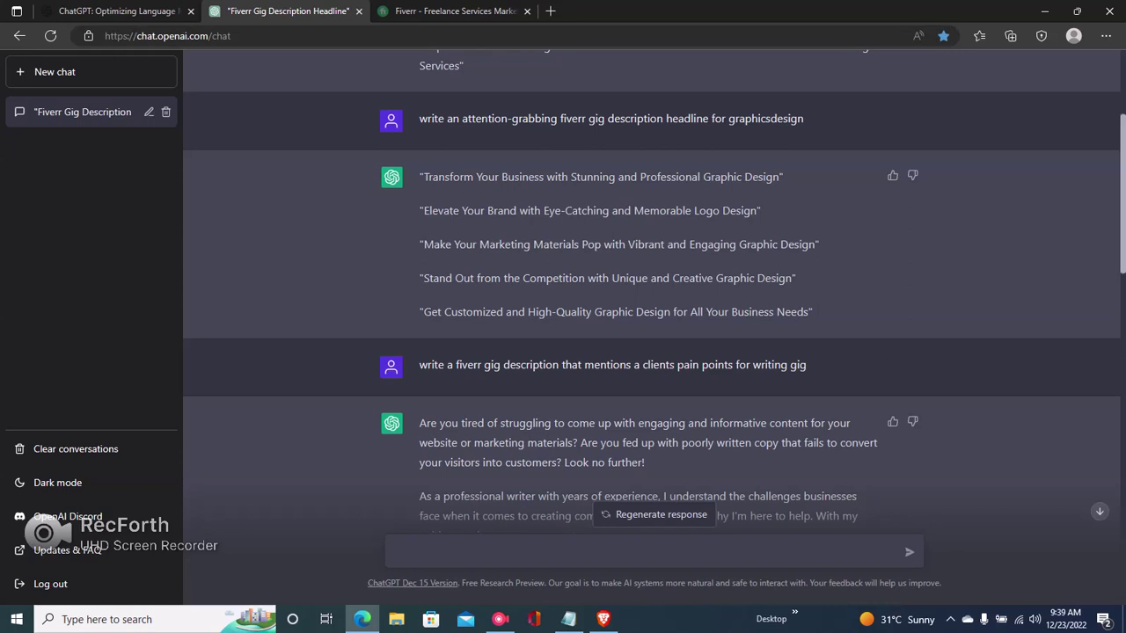
{"action": "scroll", "coordinate": [651, 290], "scroll_direction": "down", "scroll_amount": 1}
{"action": "scroll", "coordinate": [651, 291], "scroll_direction": "up", "scroll_amount": 4}
{"action": "left_click_drag", "start_coordinate": [419, 134], "coordinate": [464, 288]}
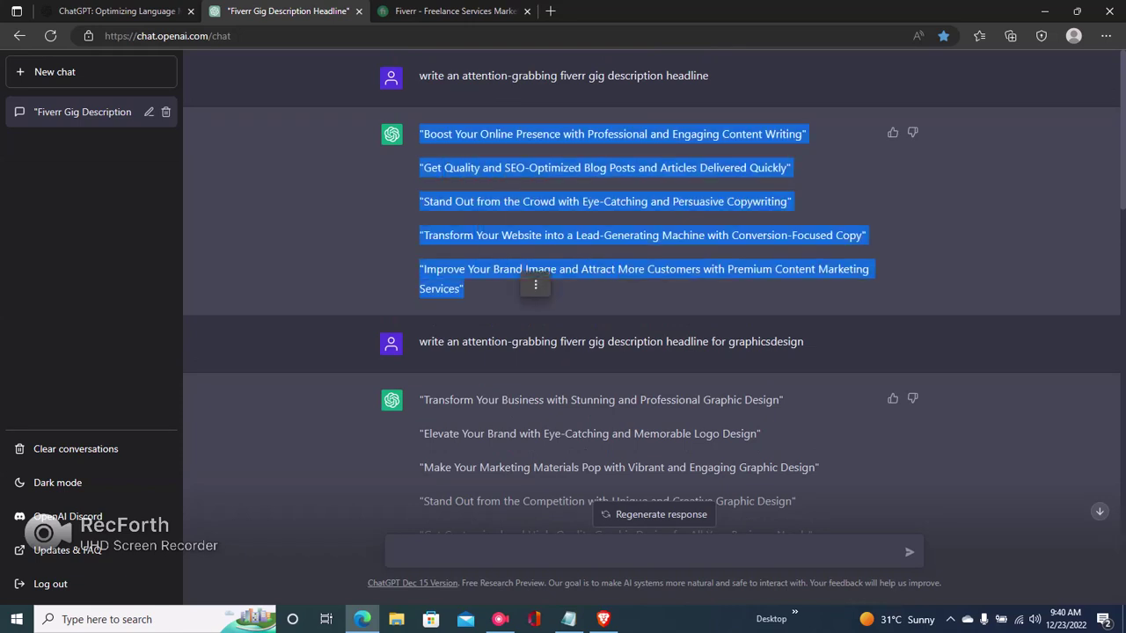
{"action": "left_click", "coordinate": [533, 280]}
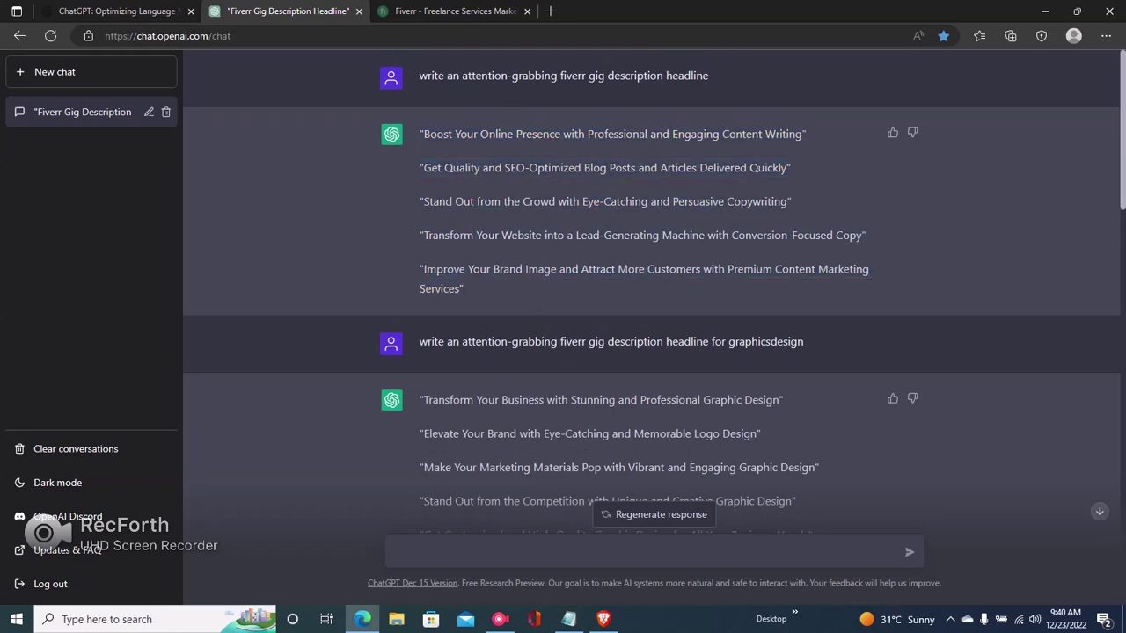
- Review the pain-point, solution and call-to-action replies in order, highlighting the first bullets of the solution reply
{"action": "scroll", "coordinate": [651, 290], "scroll_direction": "down", "scroll_amount": 6}
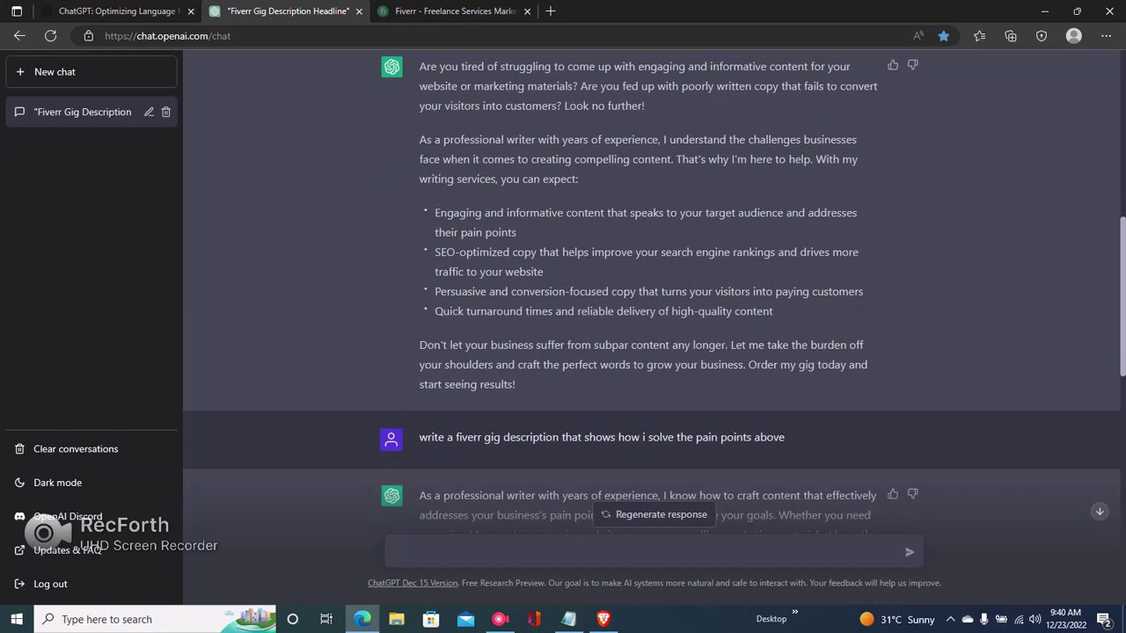
{"action": "scroll", "coordinate": [651, 290], "scroll_direction": "down", "scroll_amount": 4}
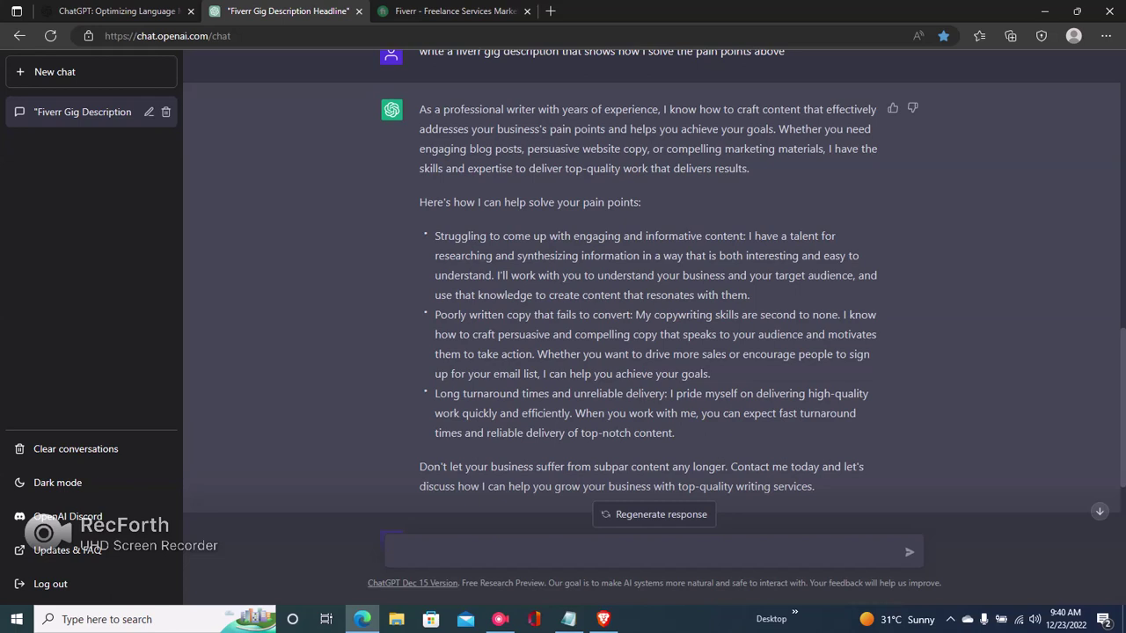
{"action": "left_click_drag", "start_coordinate": [434, 236], "coordinate": [554, 354]}
{"action": "scroll", "coordinate": [651, 308], "scroll_direction": "down", "scroll_amount": 5}
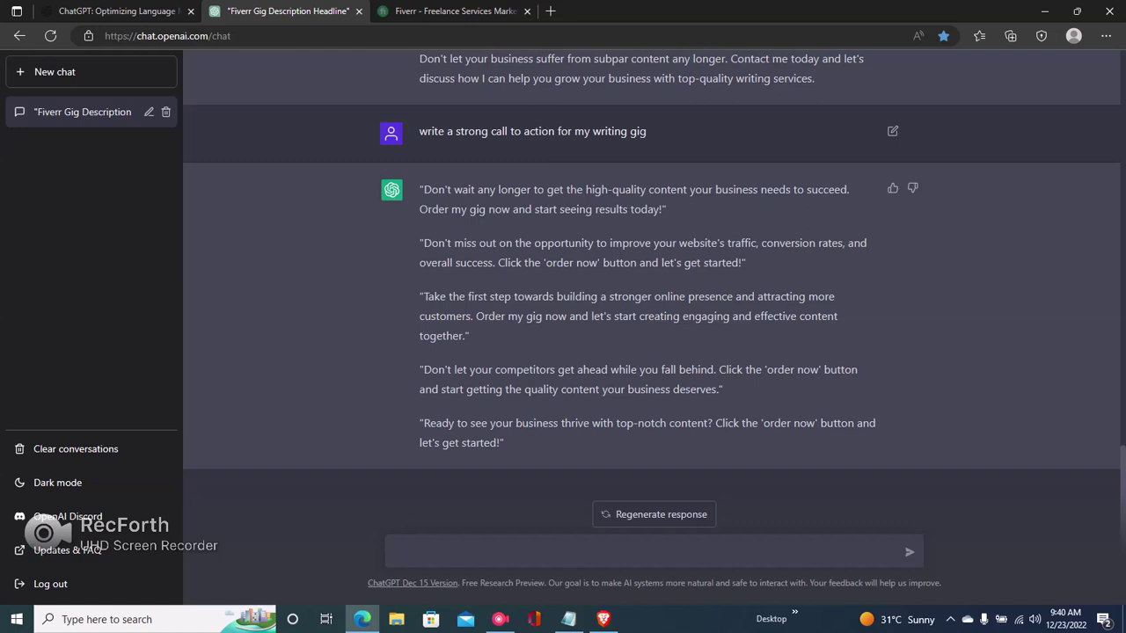
{"action": "left_click_drag", "start_coordinate": [488, 131], "coordinate": [456, 131]}
{"action": "left_click_drag", "start_coordinate": [39, 112], "coordinate": [33, 111]}
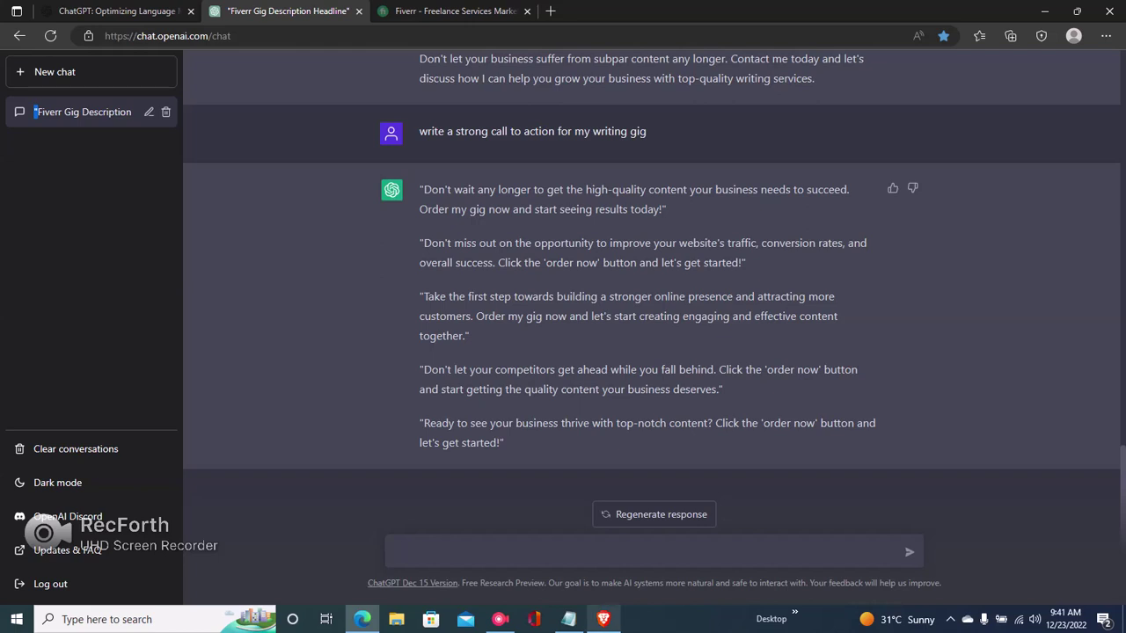
- Switch to the Notepad outline and close it without saving the changes
{"action": "left_click", "coordinate": [568, 620]}
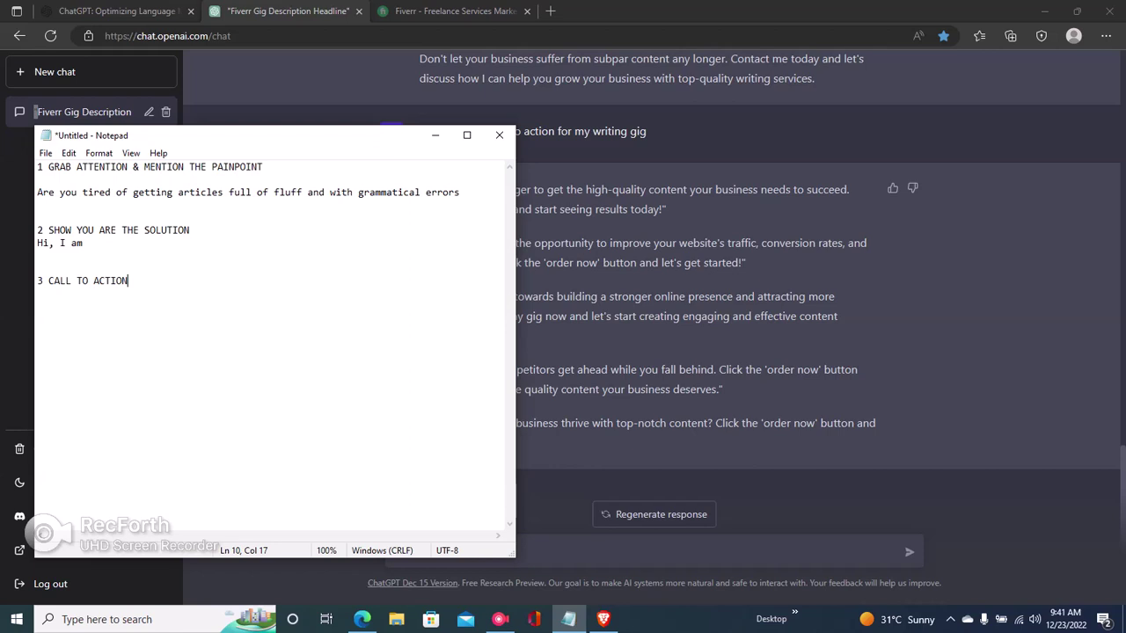
{"action": "left_click", "coordinate": [498, 135]}
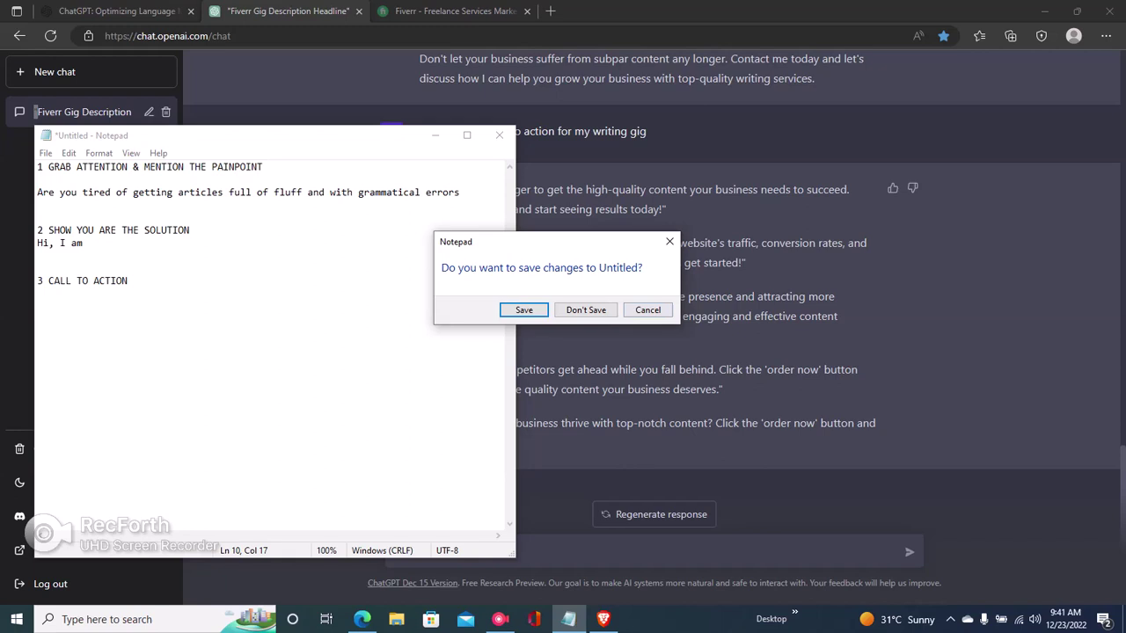
{"action": "left_click", "coordinate": [586, 310]}
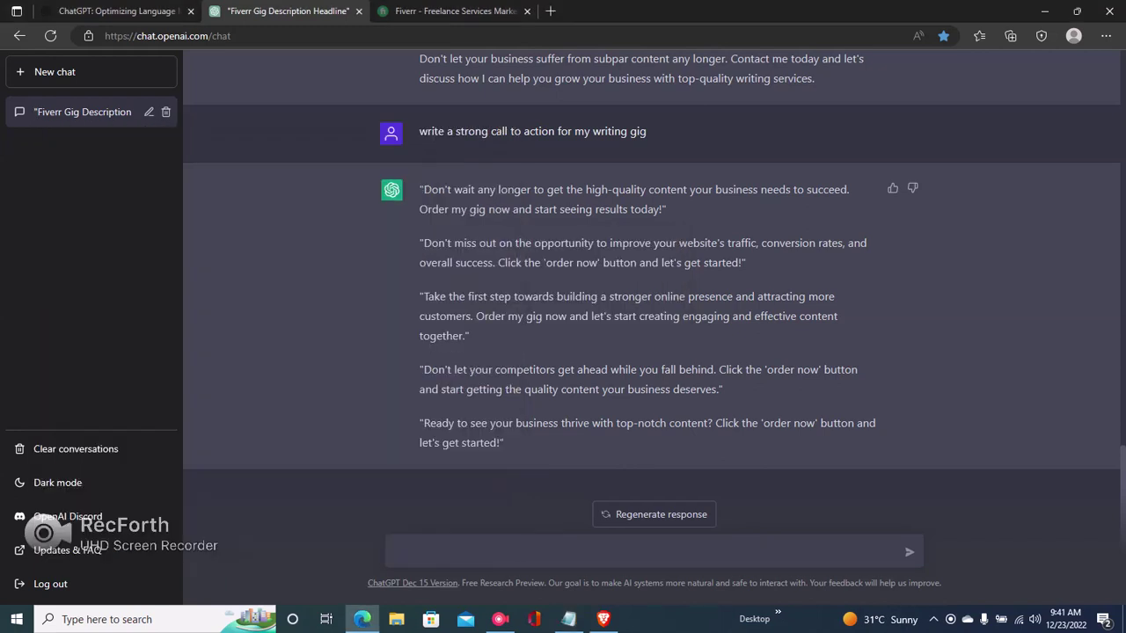